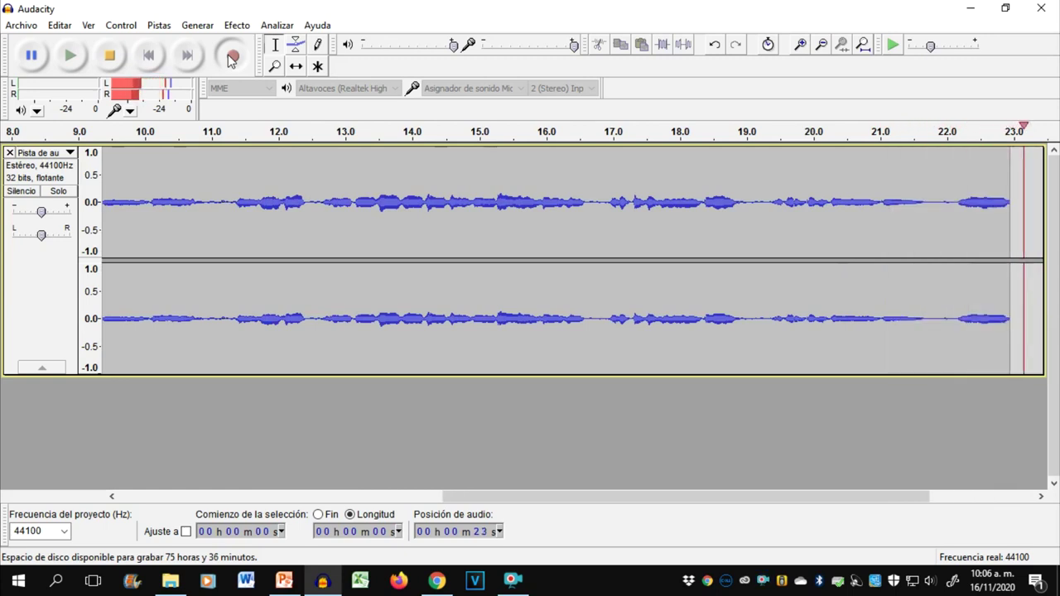
Stop the voice recording.
{"action": "key", "text": "space"}
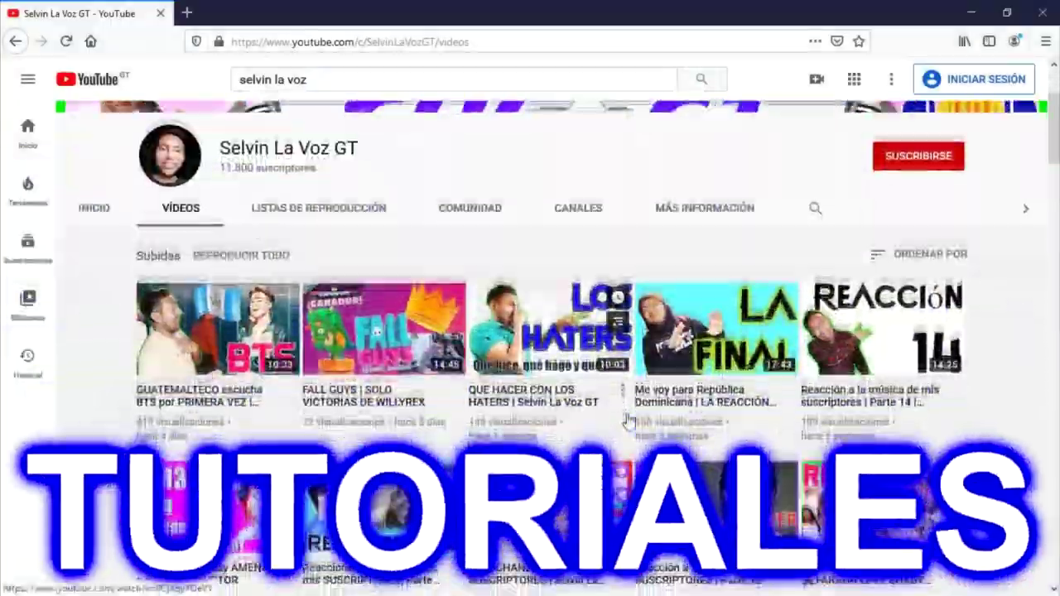
{"action": "scroll", "coordinate": [627, 421], "scroll_direction": "down", "scroll_amount": 5}
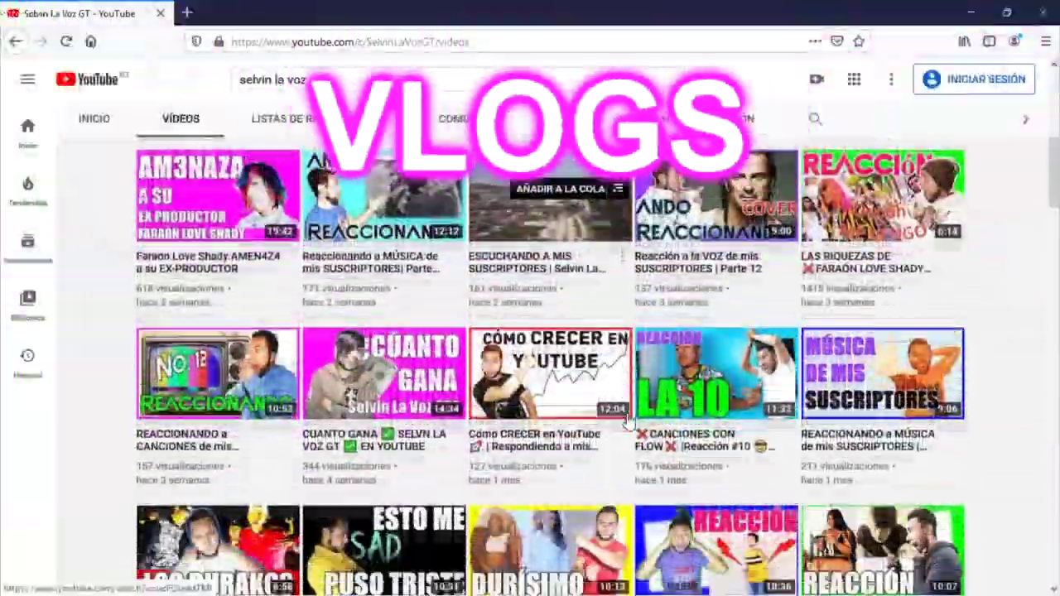
{"action": "scroll", "coordinate": [623, 416], "scroll_direction": "down", "scroll_amount": 6}
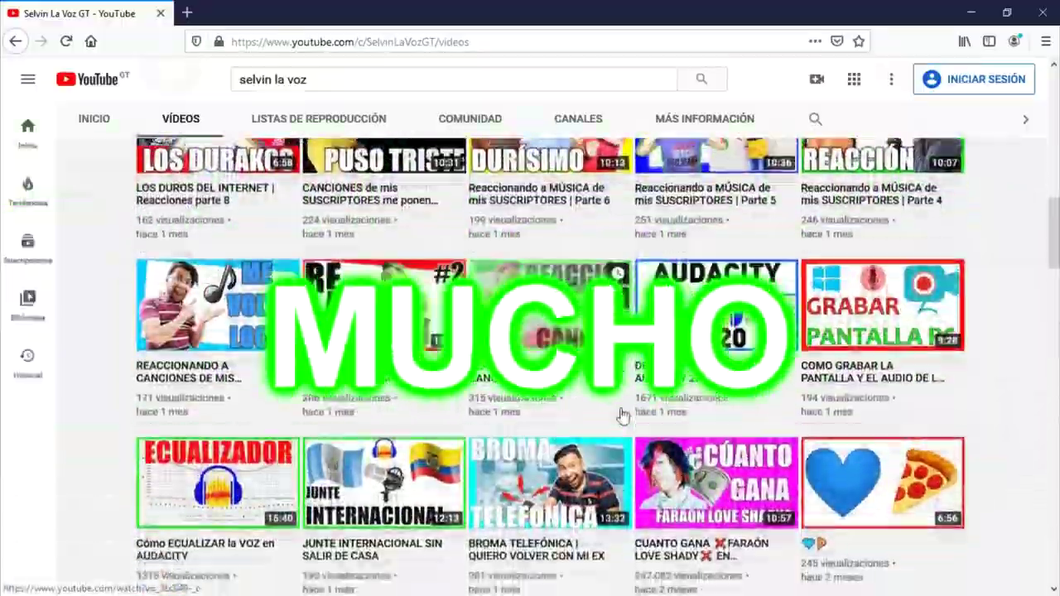
{"action": "scroll", "coordinate": [620, 409], "scroll_direction": "down", "scroll_amount": 6}
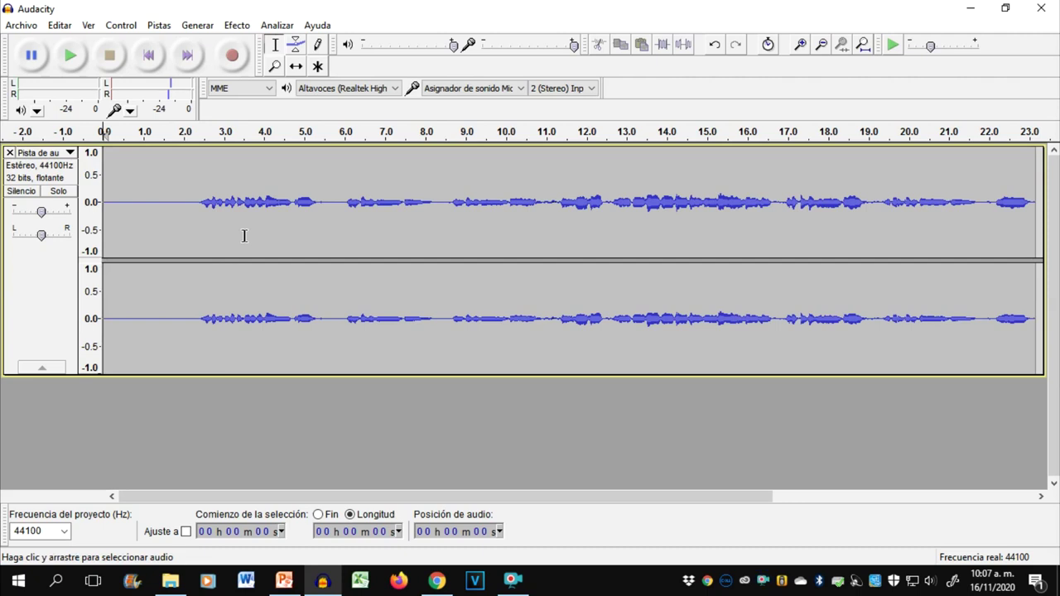
Apply Equalization with the Bass Boost curve to the entire voice track.
{"action": "key", "text": "ctrl+a"}
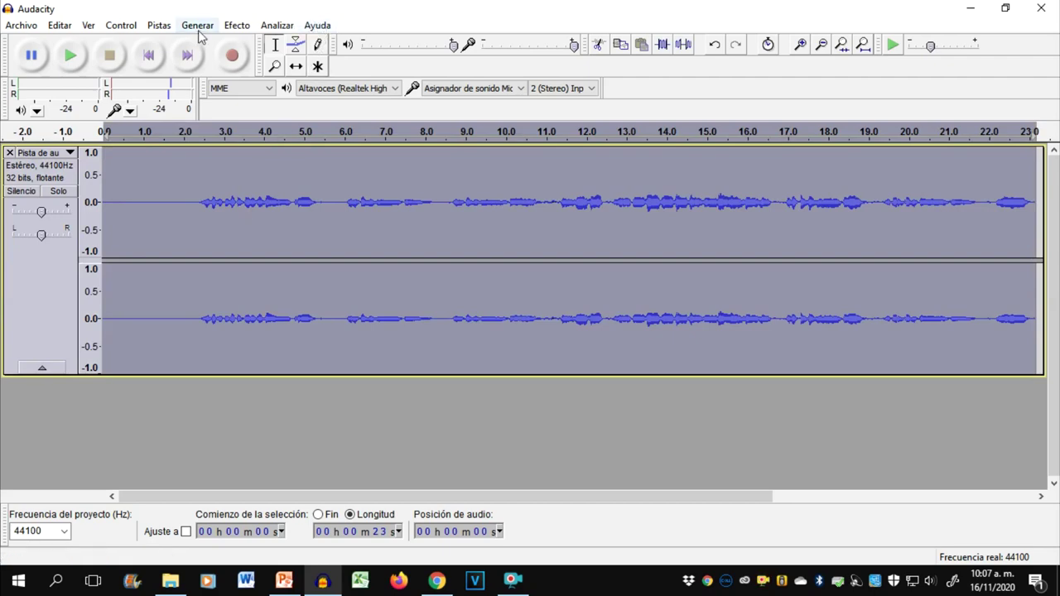
{"action": "left_click", "coordinate": [237, 24]}
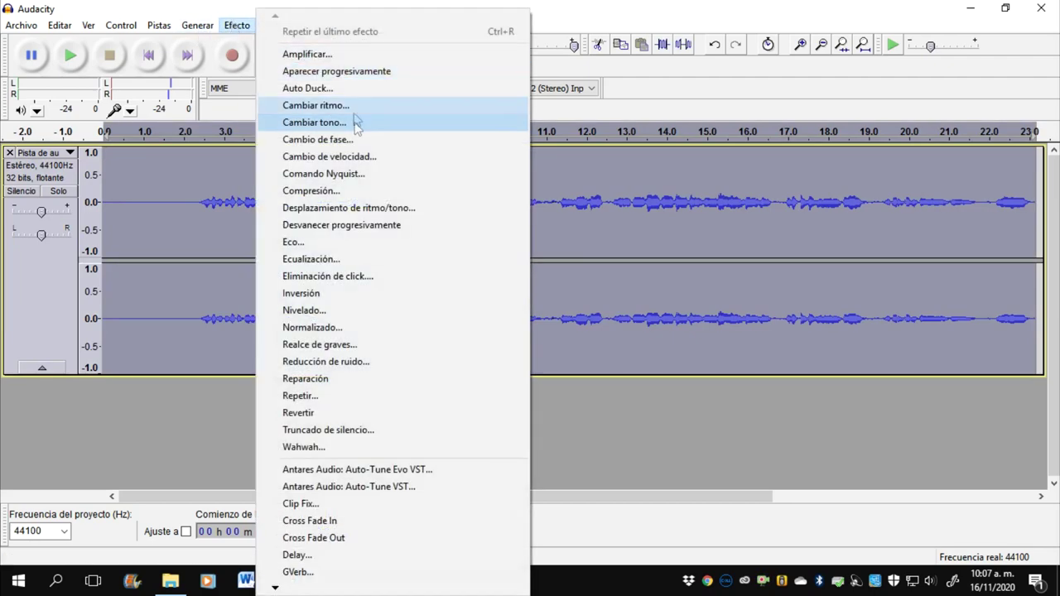
{"action": "left_click", "coordinate": [337, 259]}
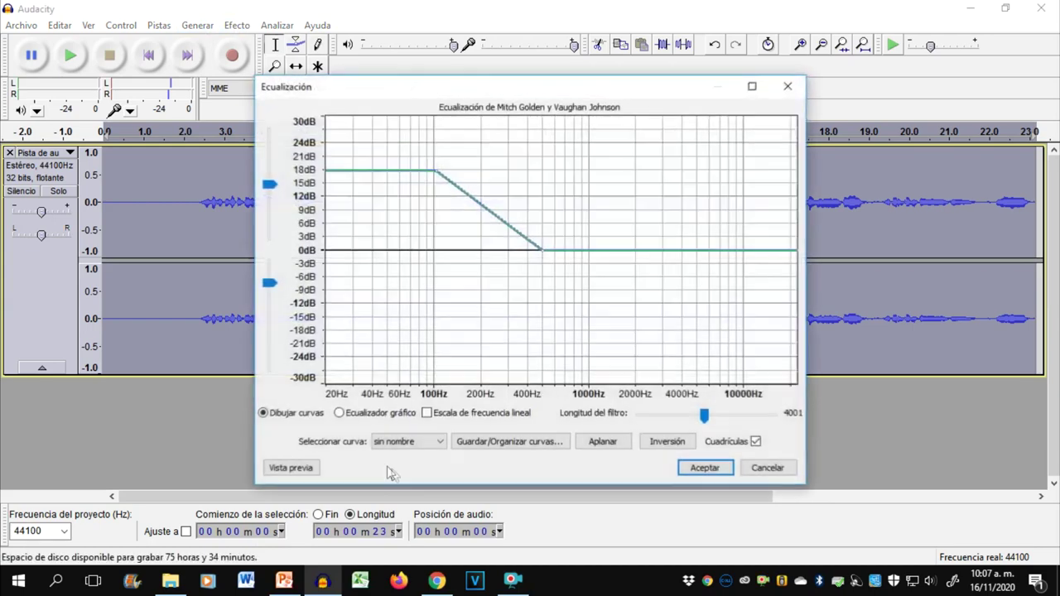
{"action": "left_click", "coordinate": [417, 444]}
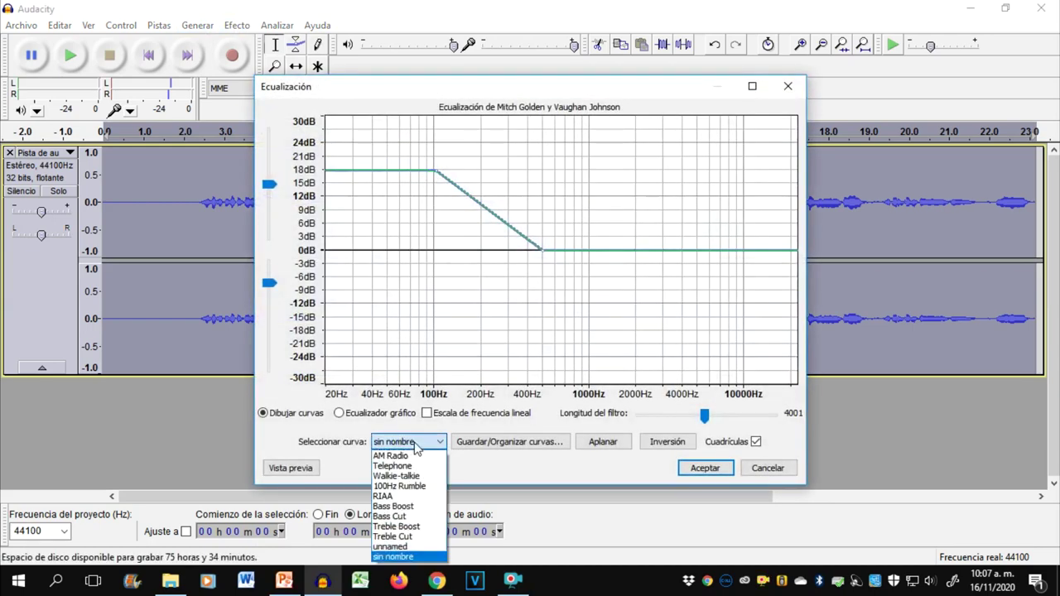
{"action": "left_click", "coordinate": [410, 506]}
{"action": "left_click", "coordinate": [699, 468]}
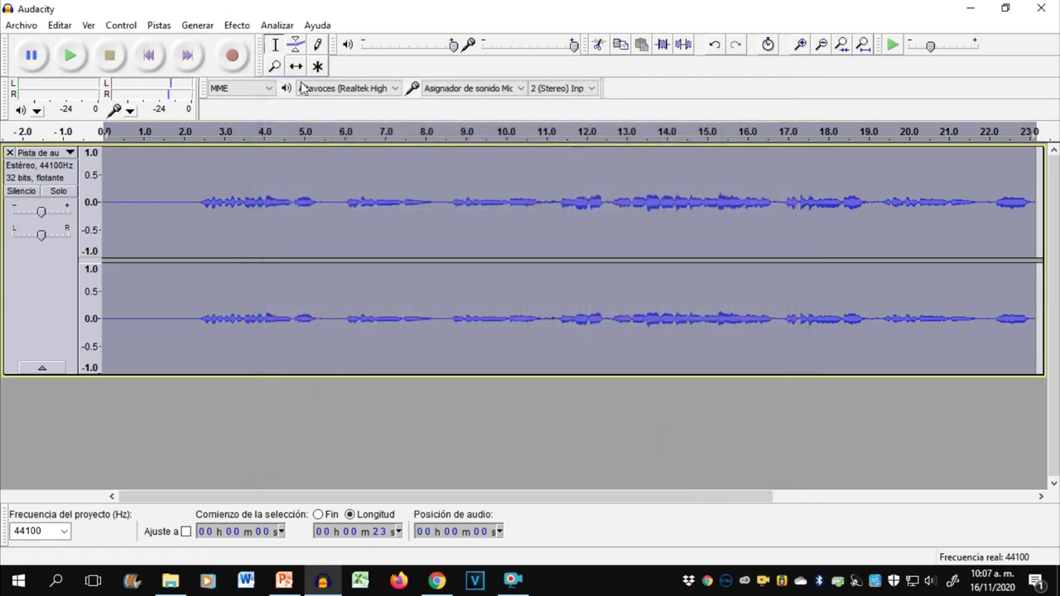
Apply Equalization again to the entire track, using the Treble Boost curve.
{"action": "left_click", "coordinate": [237, 25]}
{"action": "left_click", "coordinate": [380, 260]}
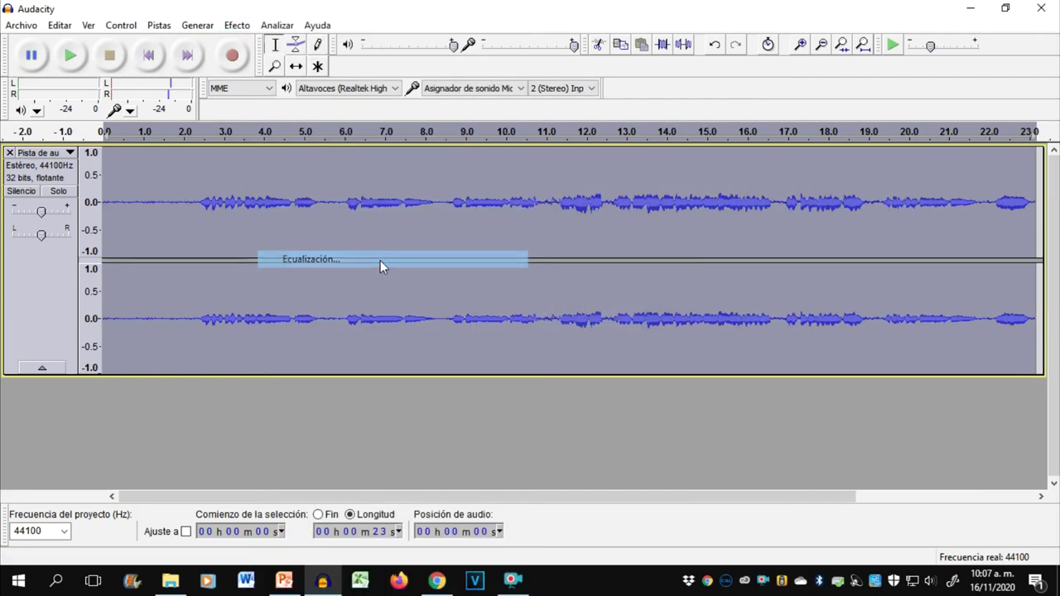
{"action": "left_click", "coordinate": [431, 441]}
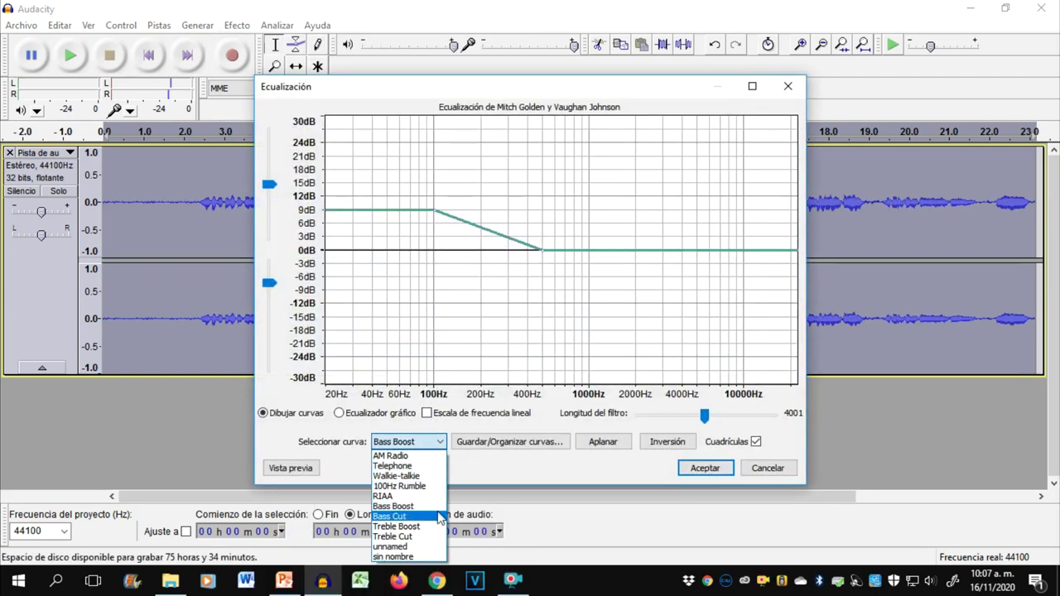
{"action": "left_click", "coordinate": [434, 531]}
{"action": "left_click", "coordinate": [703, 469]}
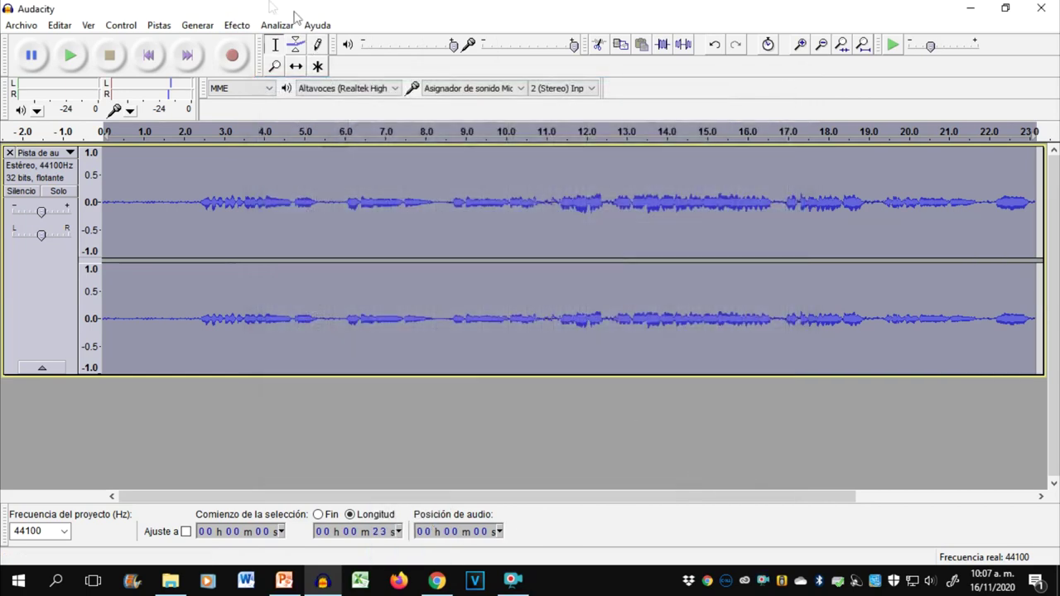
Level the entire track with the Moderado degree and a -65dB noise threshold, and normalize it.
{"action": "left_click", "coordinate": [237, 26]}
{"action": "left_click", "coordinate": [351, 307]}
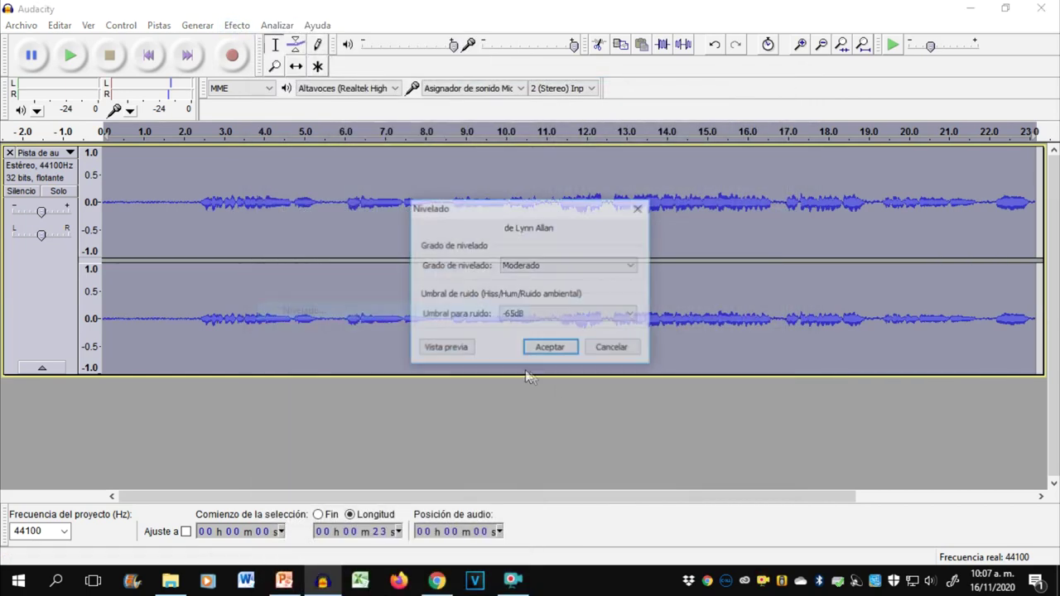
{"action": "left_click", "coordinate": [550, 348]}
{"action": "left_click", "coordinate": [237, 26]}
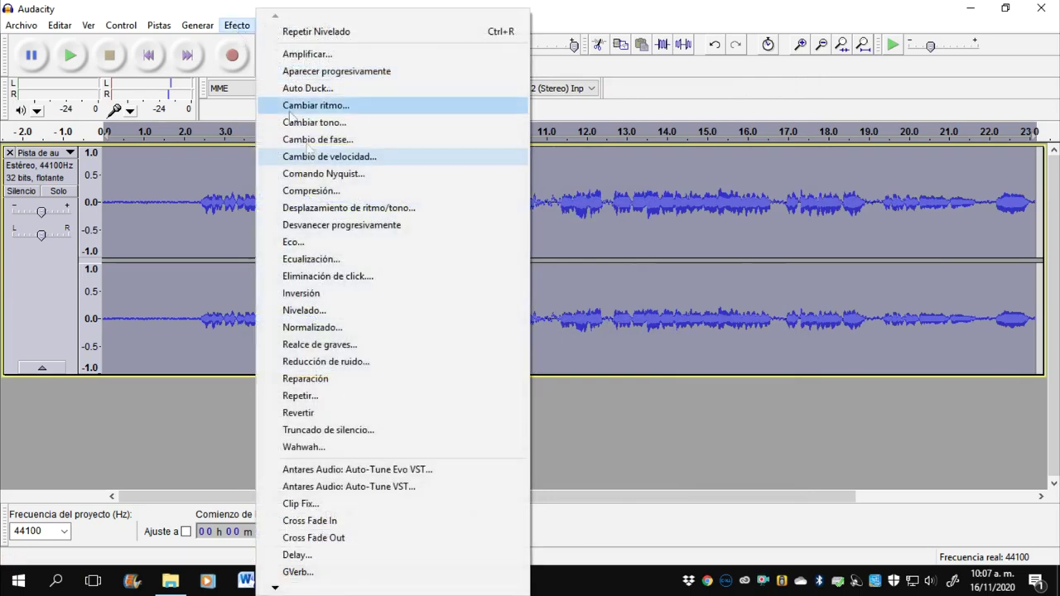
{"action": "left_click", "coordinate": [319, 327]}
{"action": "left_click", "coordinate": [568, 332]}
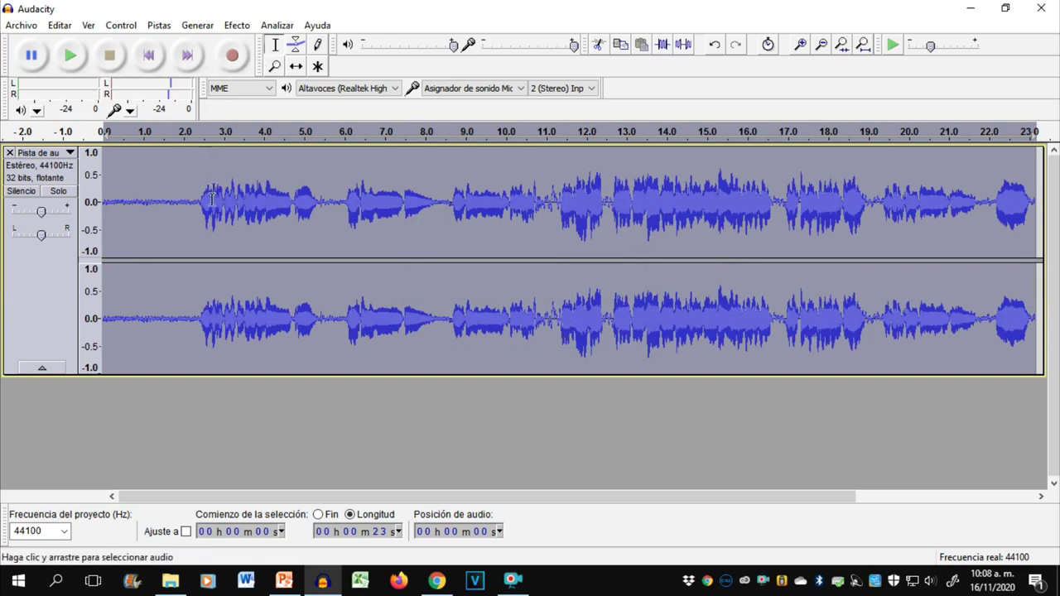
Play back about the first second of the track, before the voice starts, to hear the background noise.
{"action": "left_click", "coordinate": [154, 216]}
{"action": "left_click_drag", "start_coordinate": [154, 216], "coordinate": [103, 215]}
{"action": "key", "text": "space"}
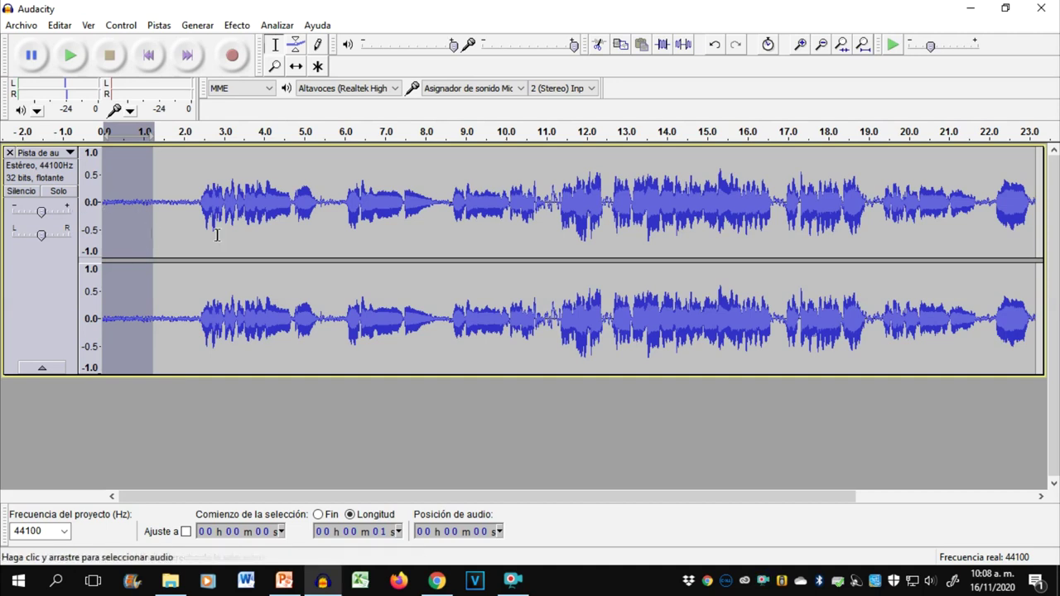
Undo all the effects applied to the track, going back to the original voice recording.
{"action": "left_click", "coordinate": [712, 51]}
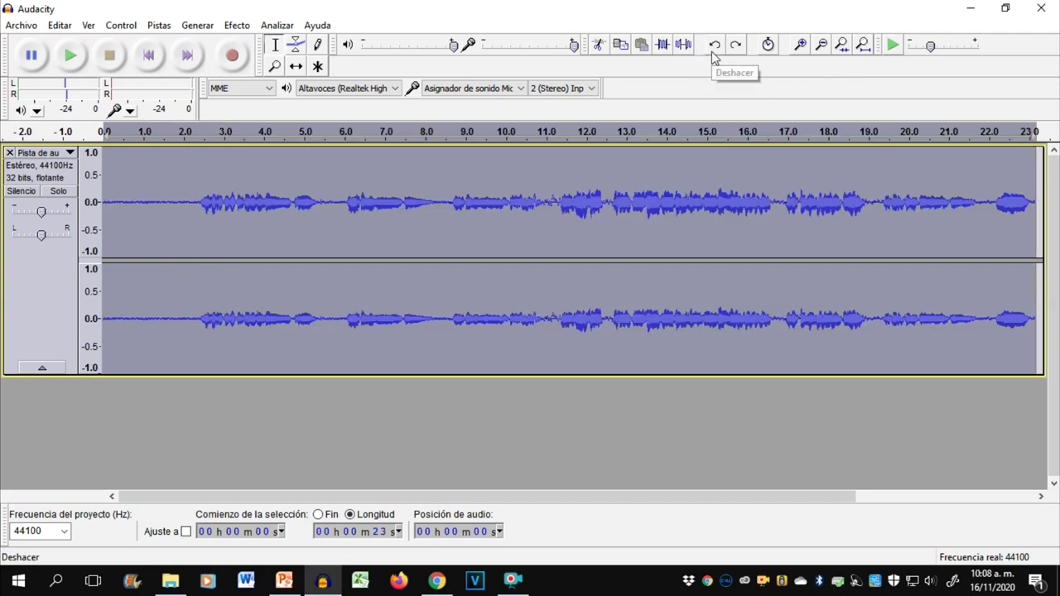
{"action": "left_click", "coordinate": [711, 52]}
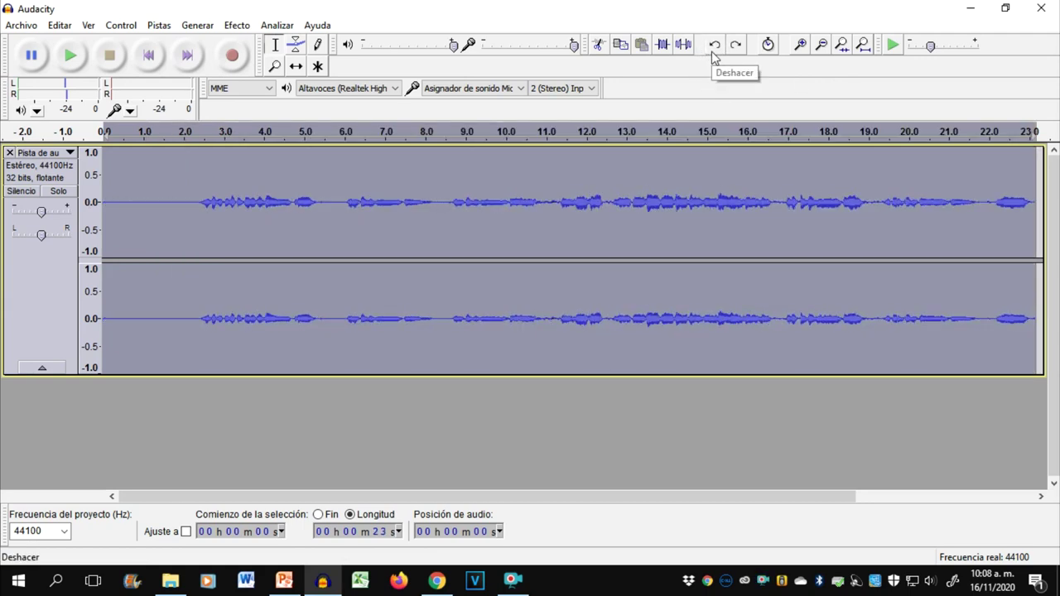
{"action": "left_click", "coordinate": [712, 51]}
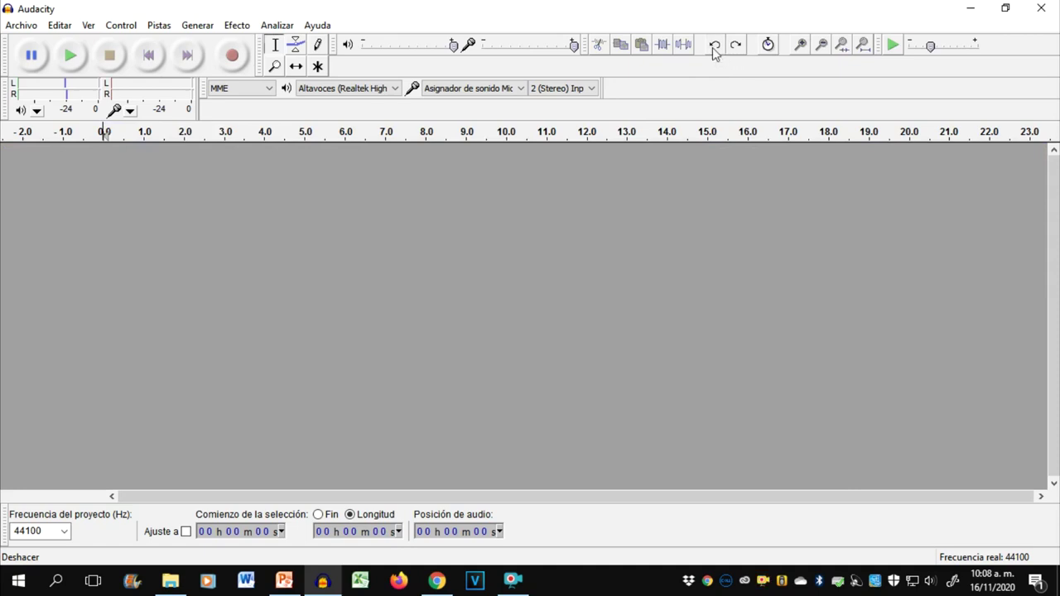
{"action": "left_click", "coordinate": [736, 46]}
{"action": "key", "text": "ctrl+z"}
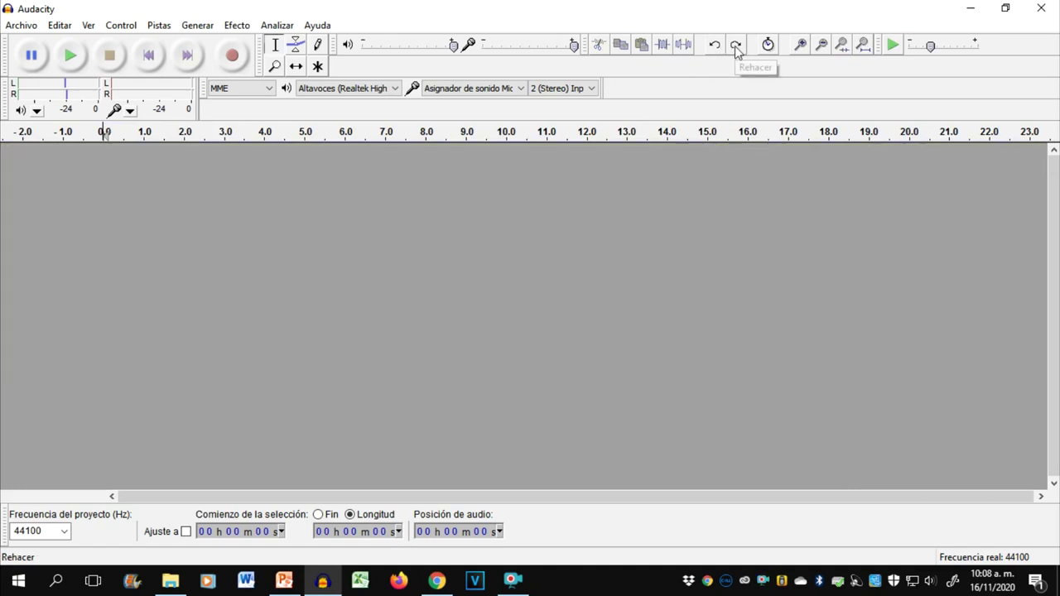
{"action": "left_click", "coordinate": [735, 47]}
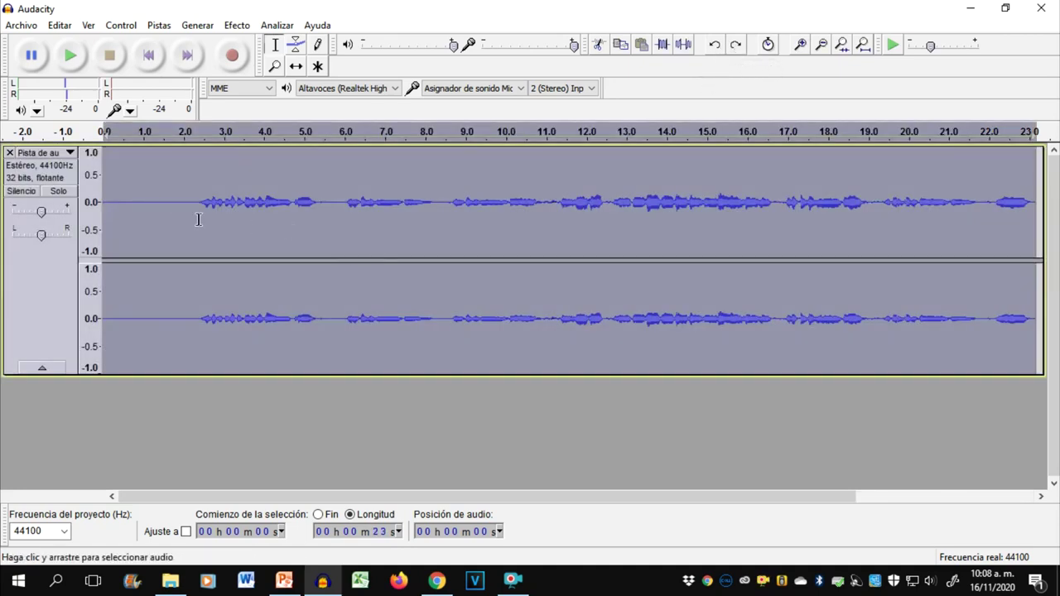
Capture a noise profile from about the first two seconds of the track, before the voice starts, and play that section.
{"action": "left_click_drag", "start_coordinate": [196, 220], "coordinate": [102, 219]}
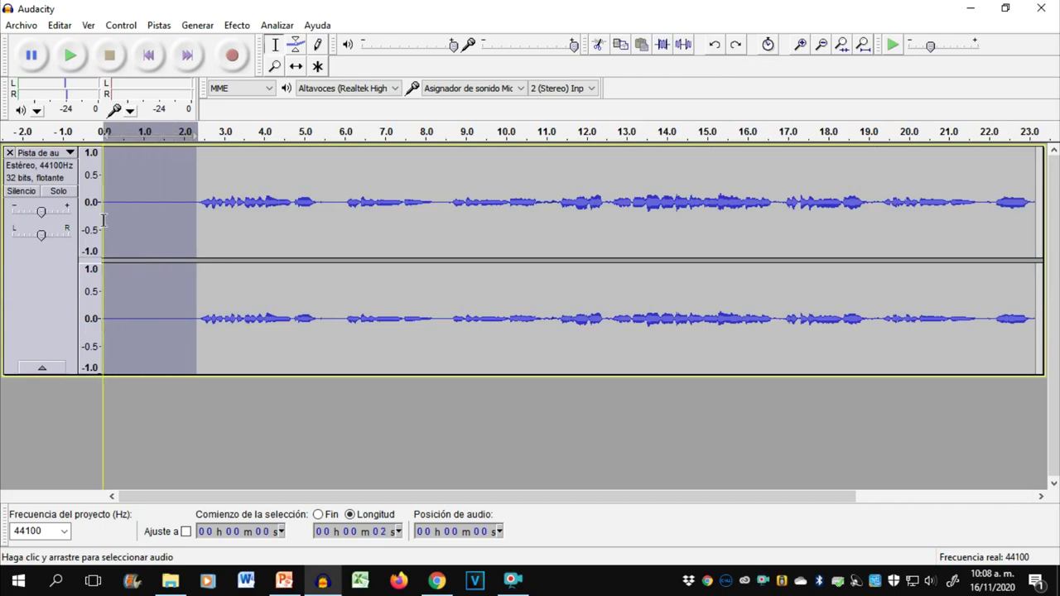
{"action": "left_click", "coordinate": [236, 26]}
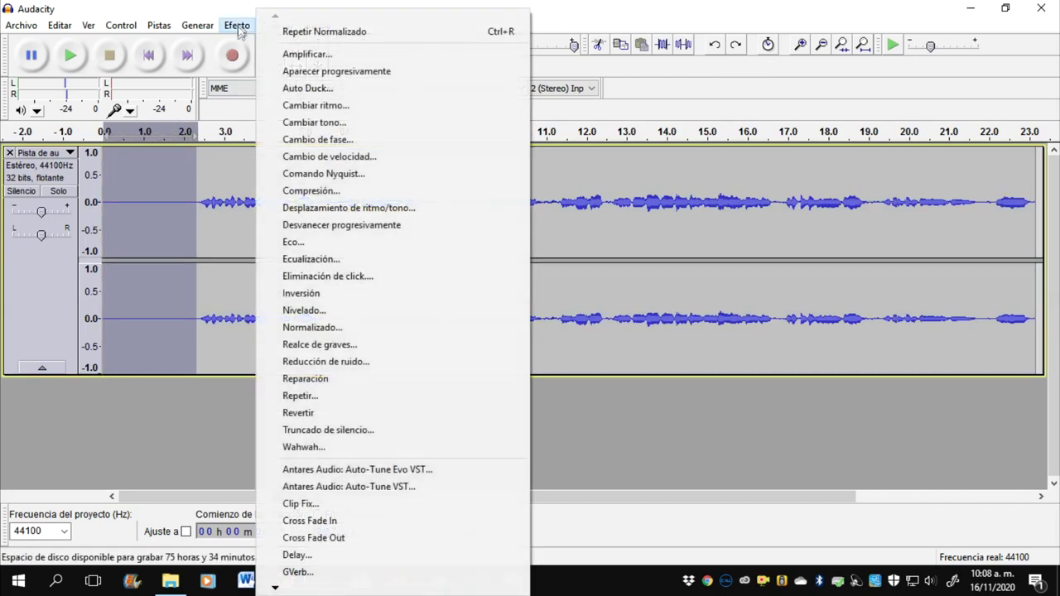
{"action": "left_click", "coordinate": [390, 362]}
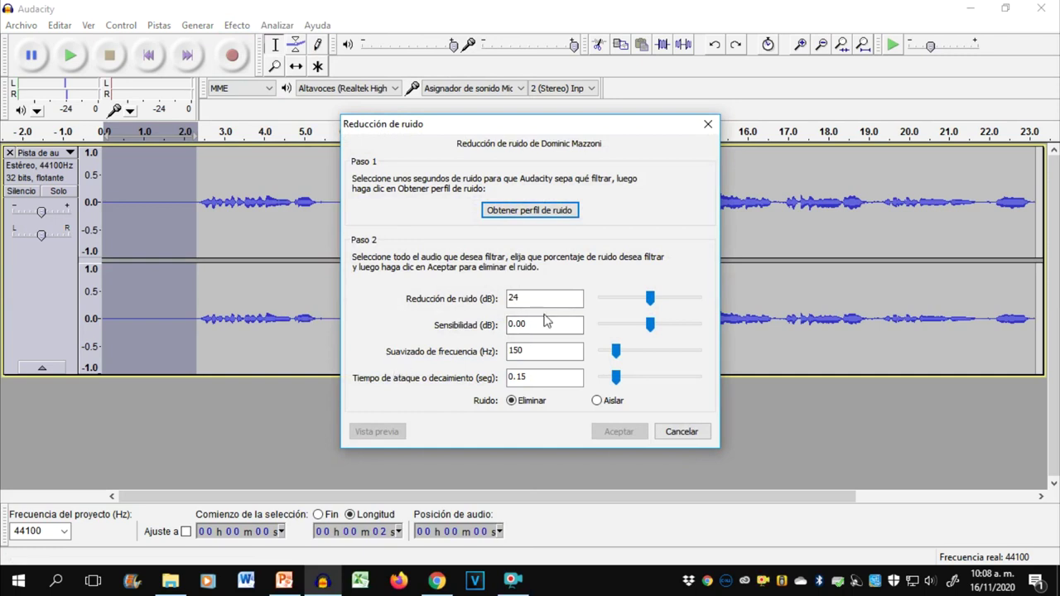
{"action": "left_click", "coordinate": [550, 211]}
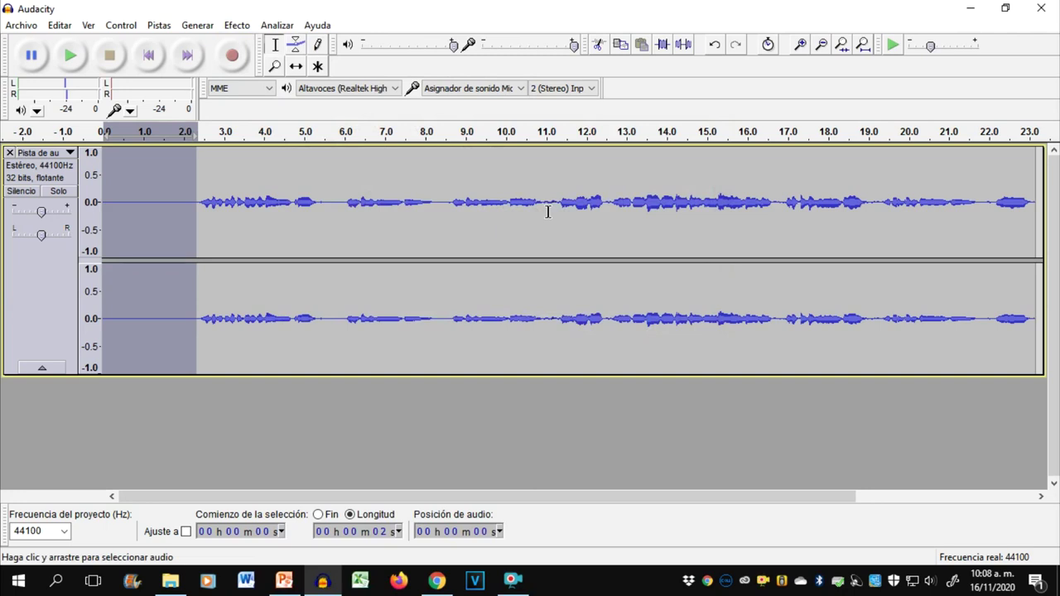
{"action": "key", "text": "space"}
Preview and apply Noise Reduction to the entire track with 24 dB reduction, 0.00 sensitivity, 150 Hz smoothing and 0.15 s attack or decay.
{"action": "left_click", "coordinate": [237, 26]}
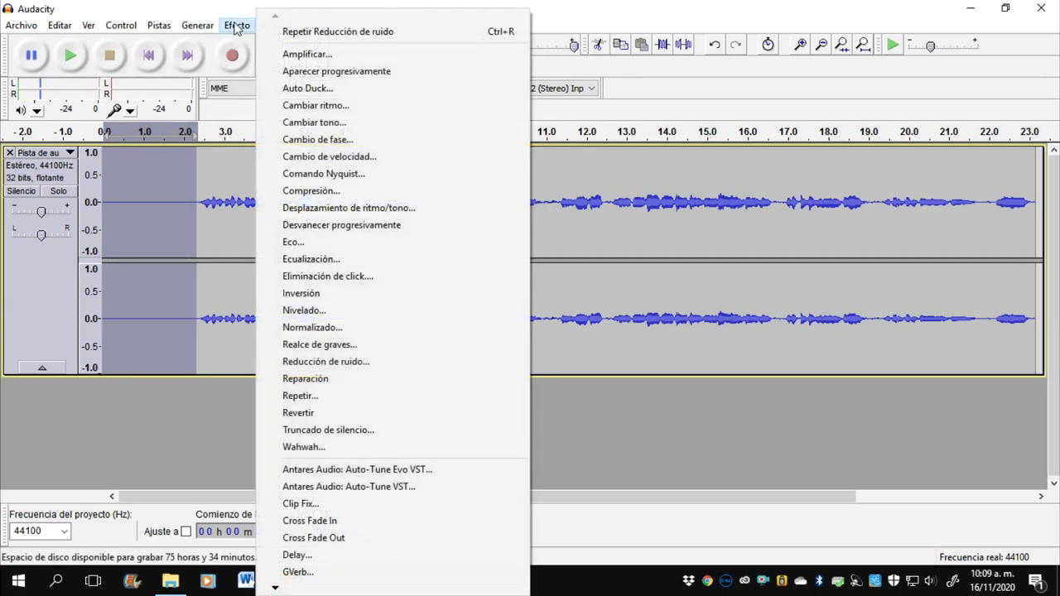
{"action": "left_click", "coordinate": [207, 168]}
{"action": "left_click", "coordinate": [207, 168]}
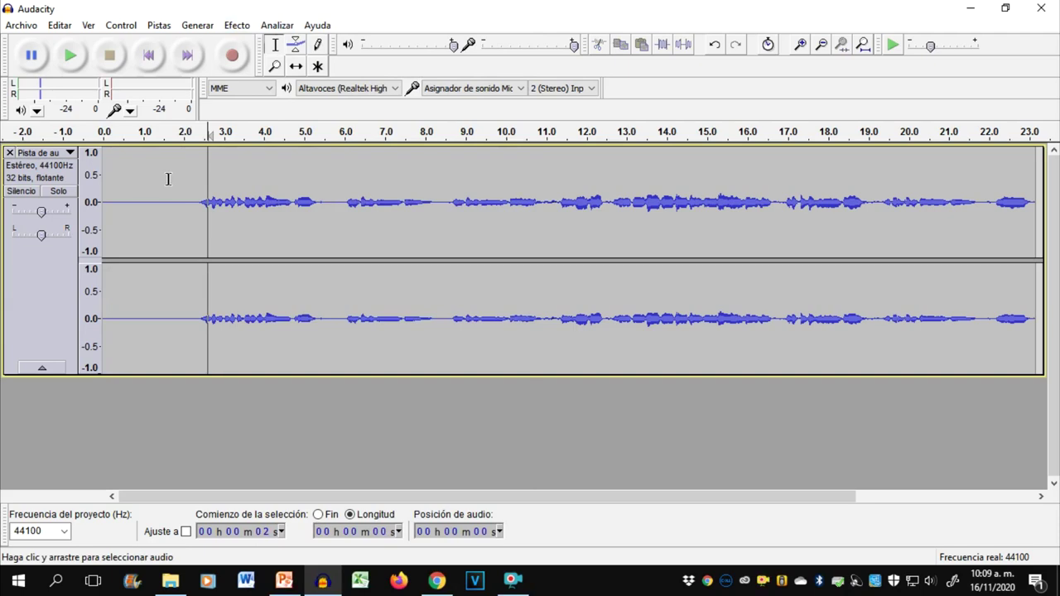
{"action": "key", "text": "ctrl+a"}
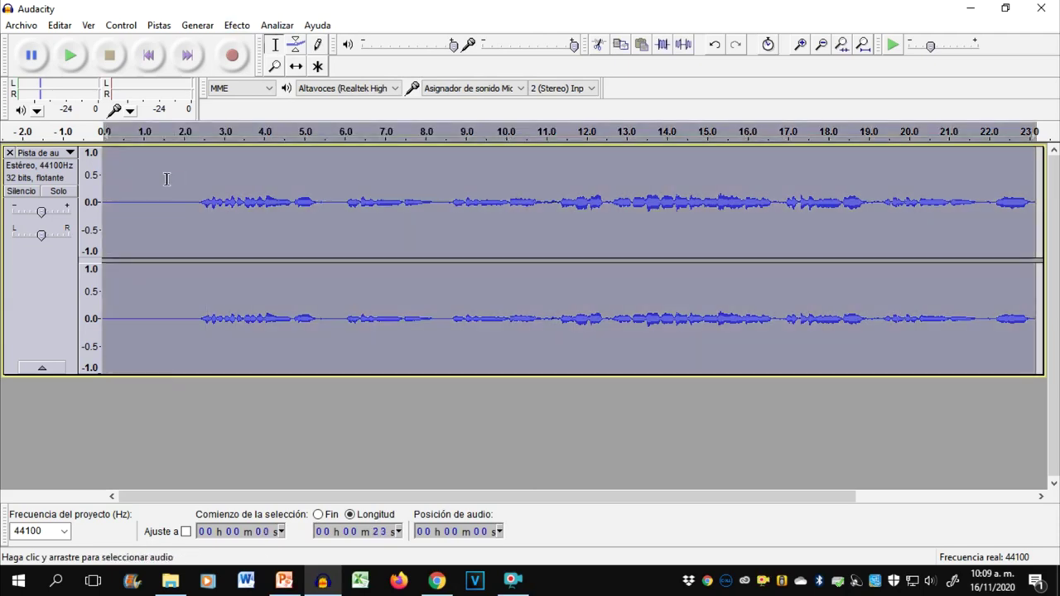
{"action": "left_click", "coordinate": [237, 26]}
{"action": "left_click", "coordinate": [366, 362]}
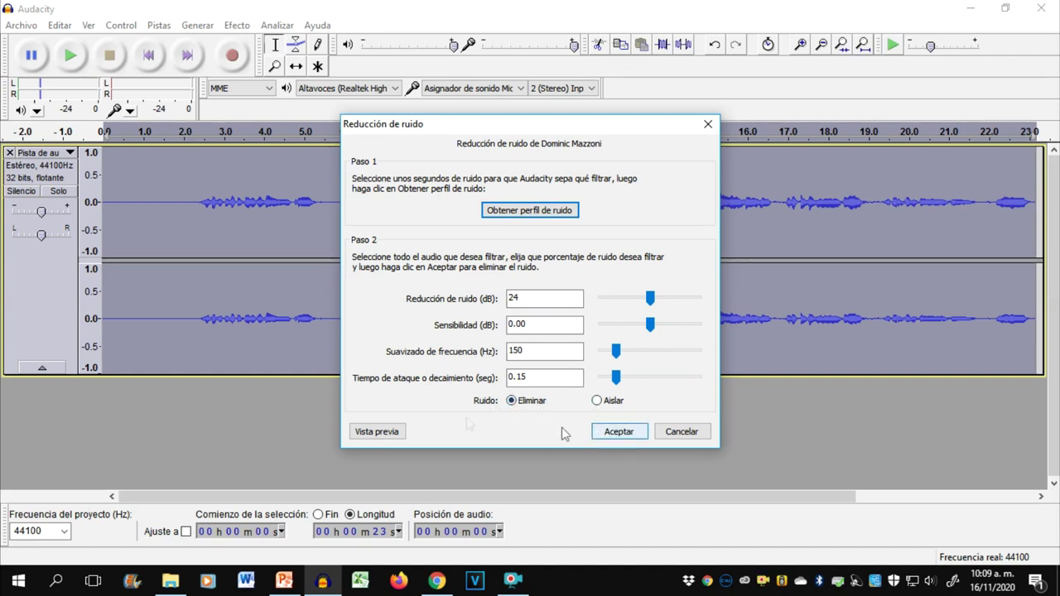
{"action": "left_click", "coordinate": [391, 435]}
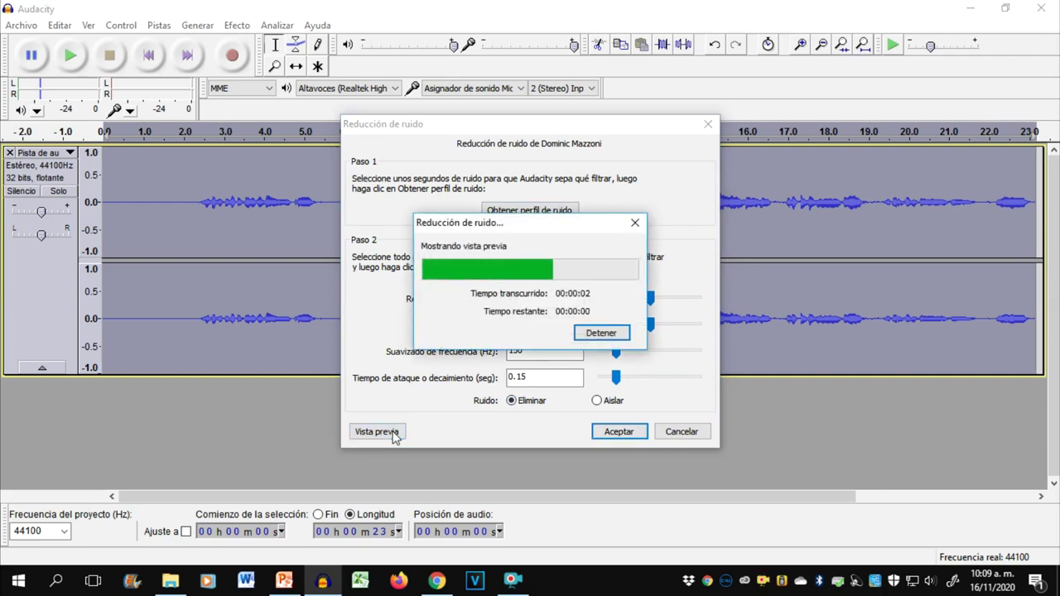
{"action": "left_click", "coordinate": [619, 433]}
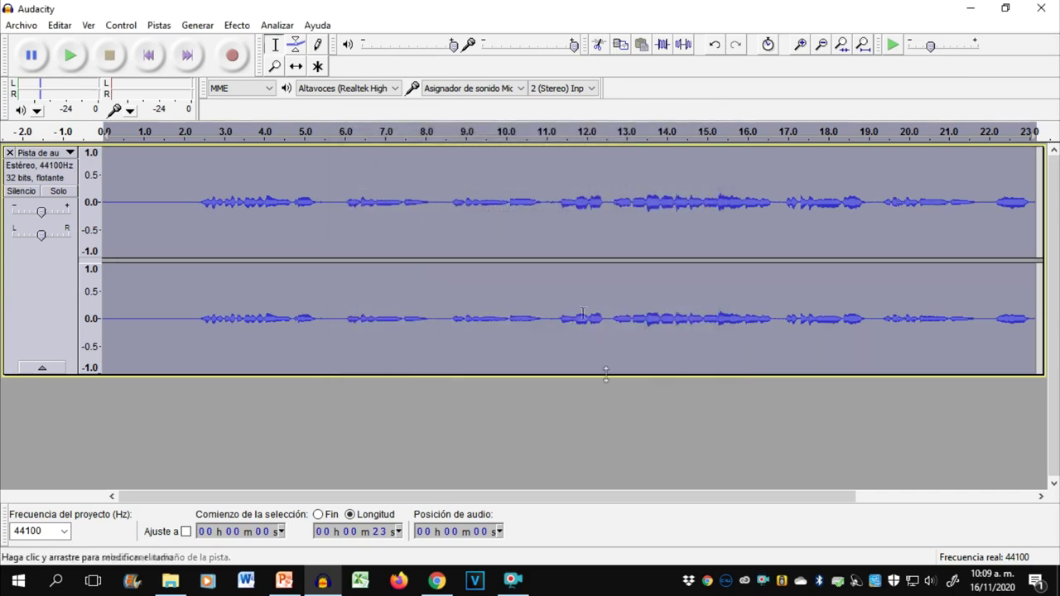
Play back about the first two seconds of the track to check the background noise.
{"action": "left_click_drag", "start_coordinate": [198, 325], "coordinate": [103, 325]}
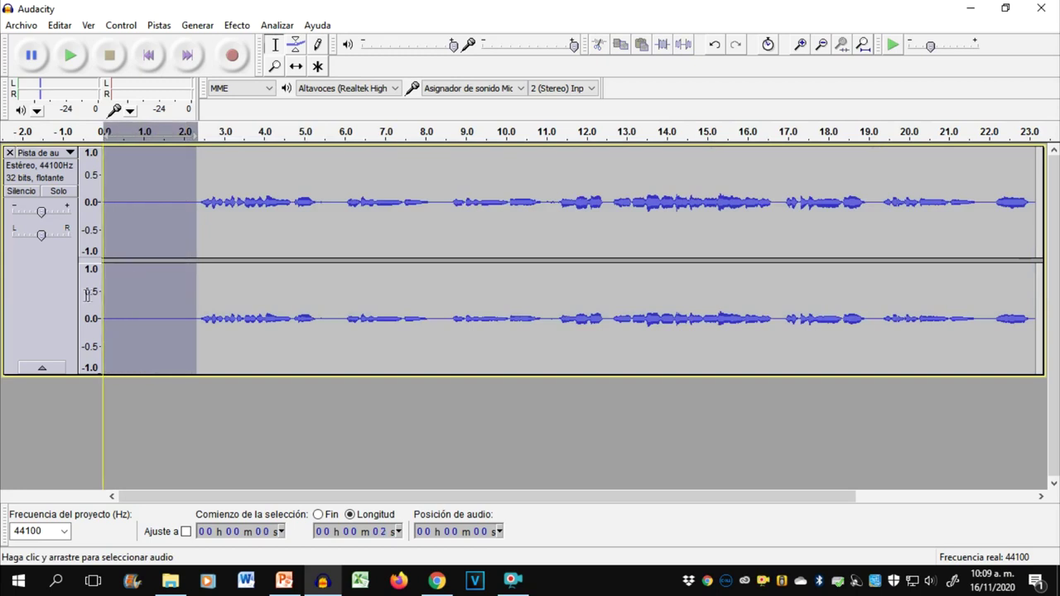
{"action": "left_click", "coordinate": [72, 55]}
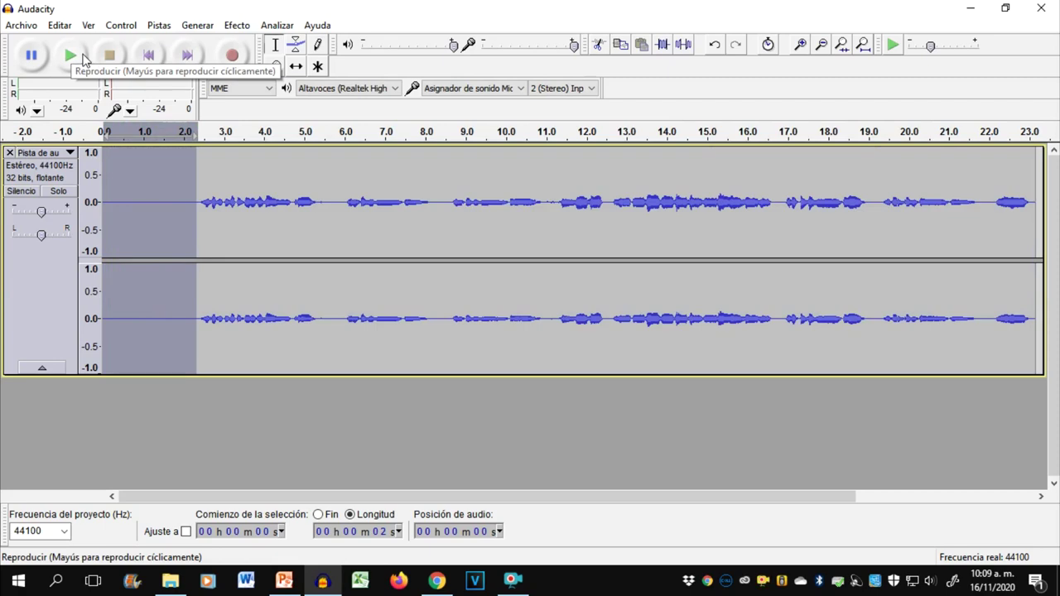
Select the entire track and apply Equalization with the Treble Boost curve.
{"action": "double_click", "coordinate": [449, 211]}
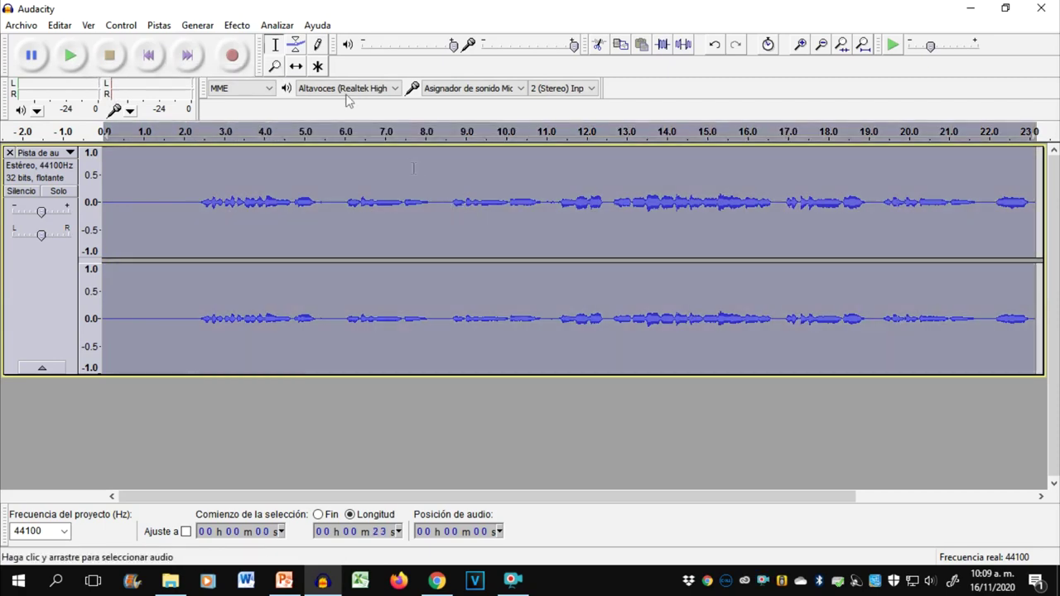
{"action": "left_click", "coordinate": [237, 25]}
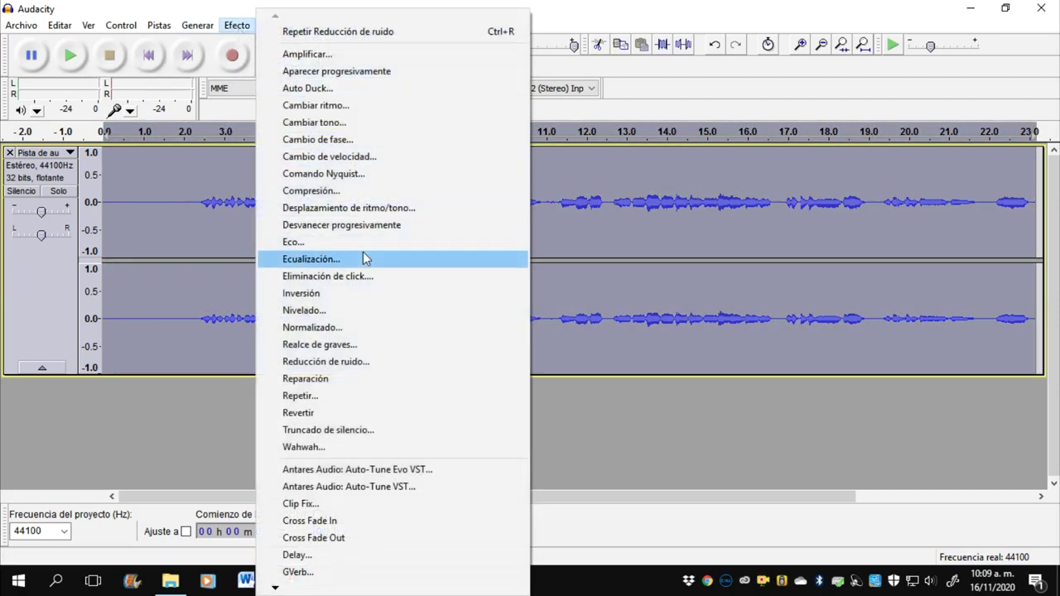
{"action": "left_click", "coordinate": [365, 259]}
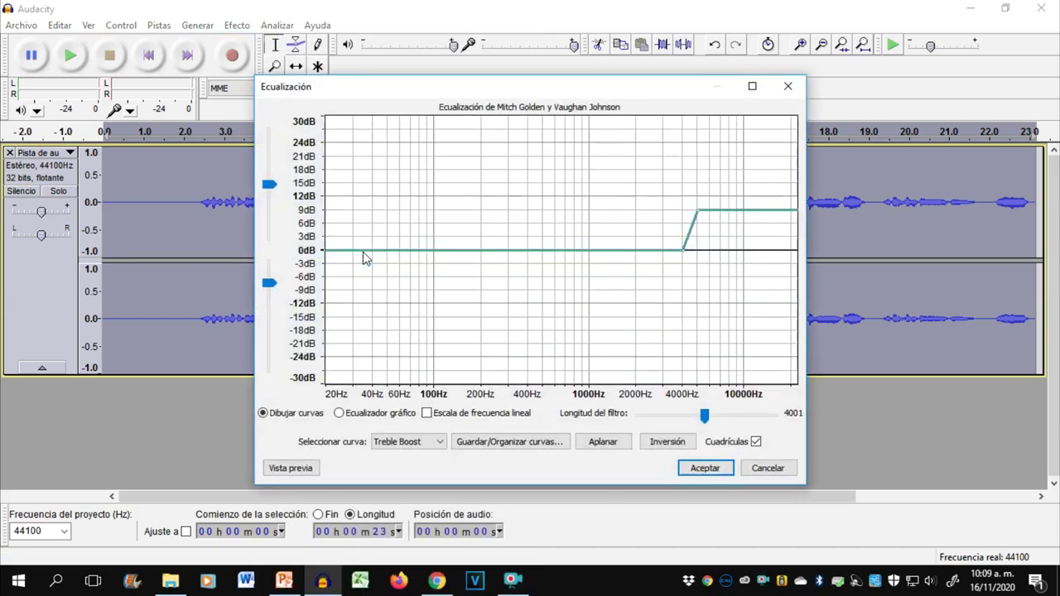
{"action": "left_click", "coordinate": [715, 468]}
Apply Equalization to the entire track again, using the Bass Boost curve.
{"action": "left_click", "coordinate": [238, 25]}
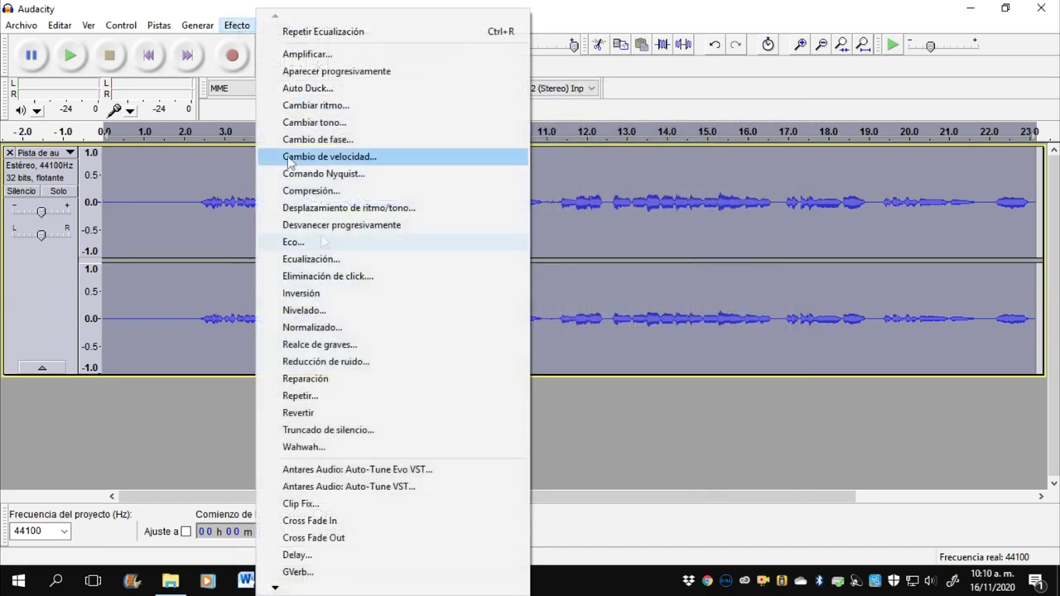
{"action": "left_click", "coordinate": [341, 265]}
{"action": "left_click", "coordinate": [408, 442]}
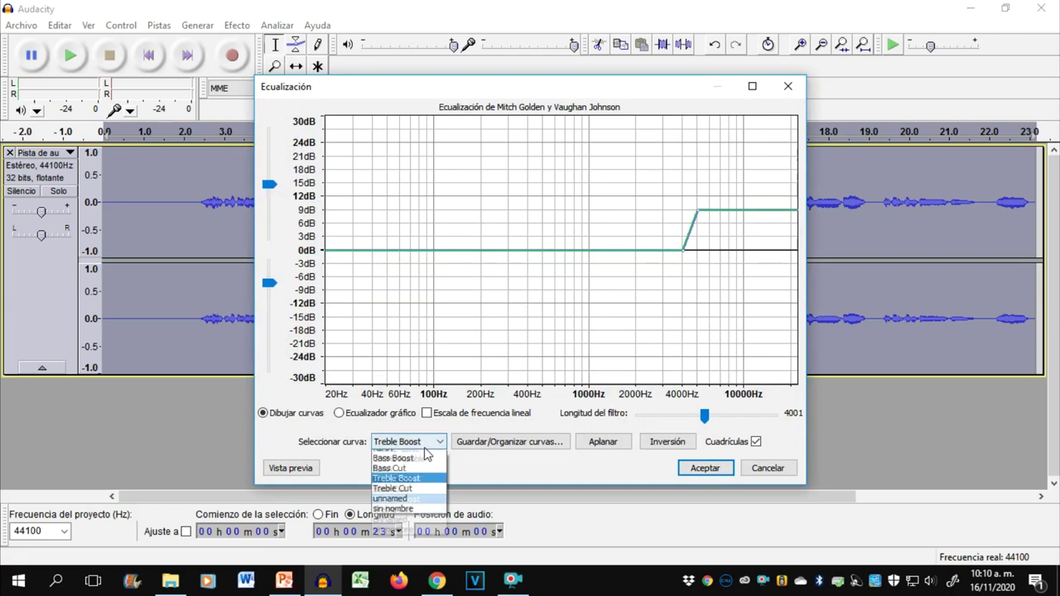
{"action": "left_click", "coordinate": [397, 506]}
{"action": "left_click", "coordinate": [702, 468]}
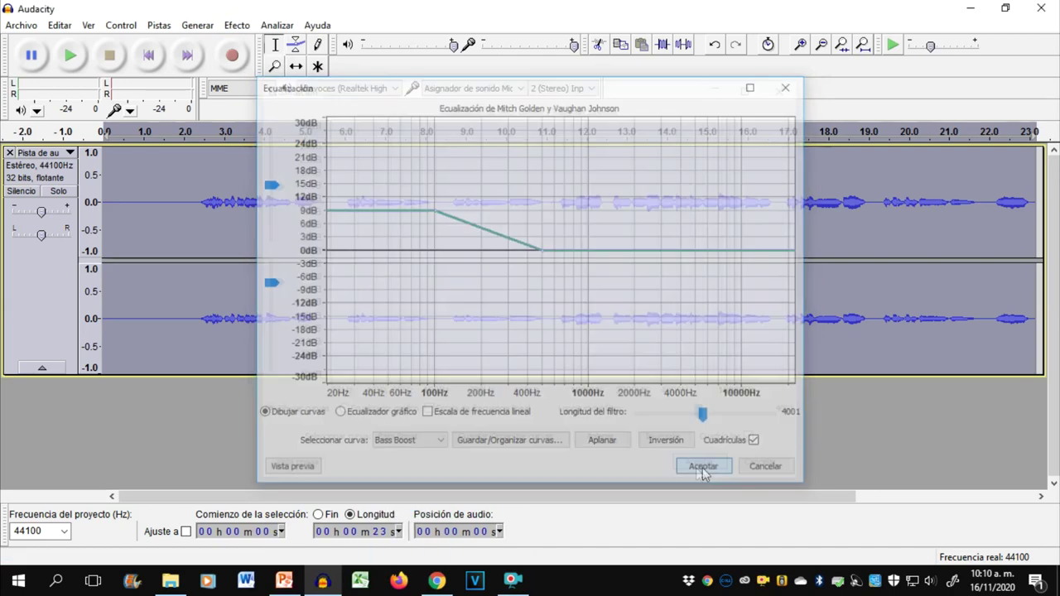
Apply the Leveller effect to the entire track with a moderate degree and a -65 dB noise threshold.
{"action": "left_click", "coordinate": [237, 25]}
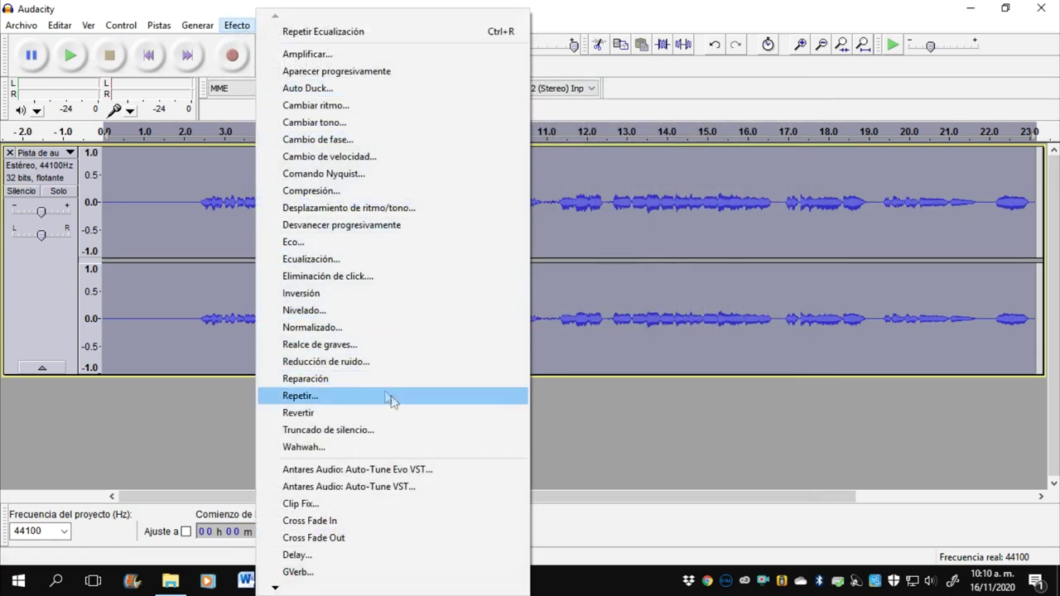
{"action": "left_click", "coordinate": [358, 319]}
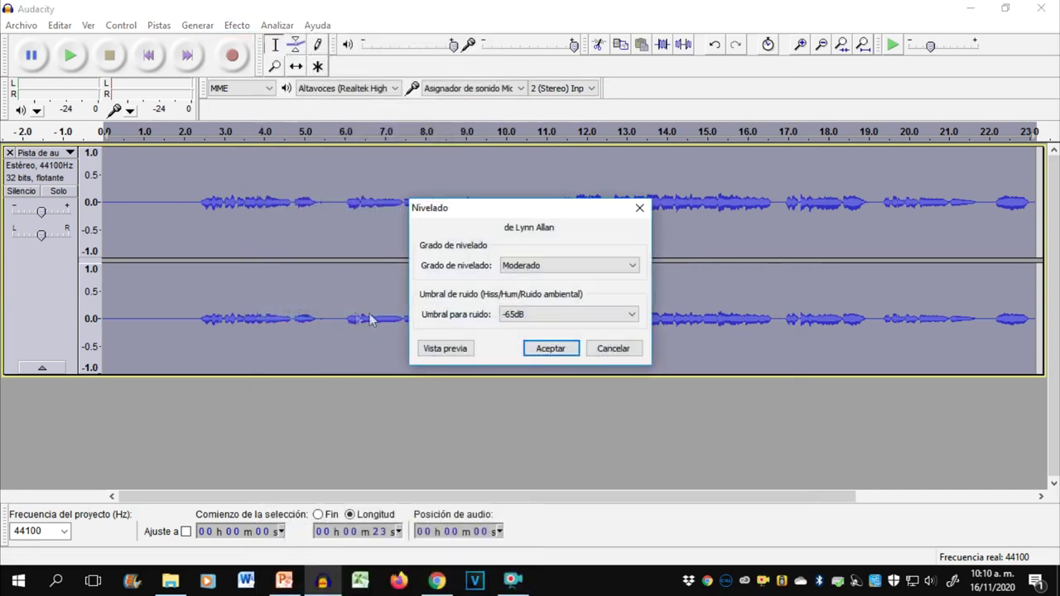
{"action": "left_click", "coordinate": [551, 349]}
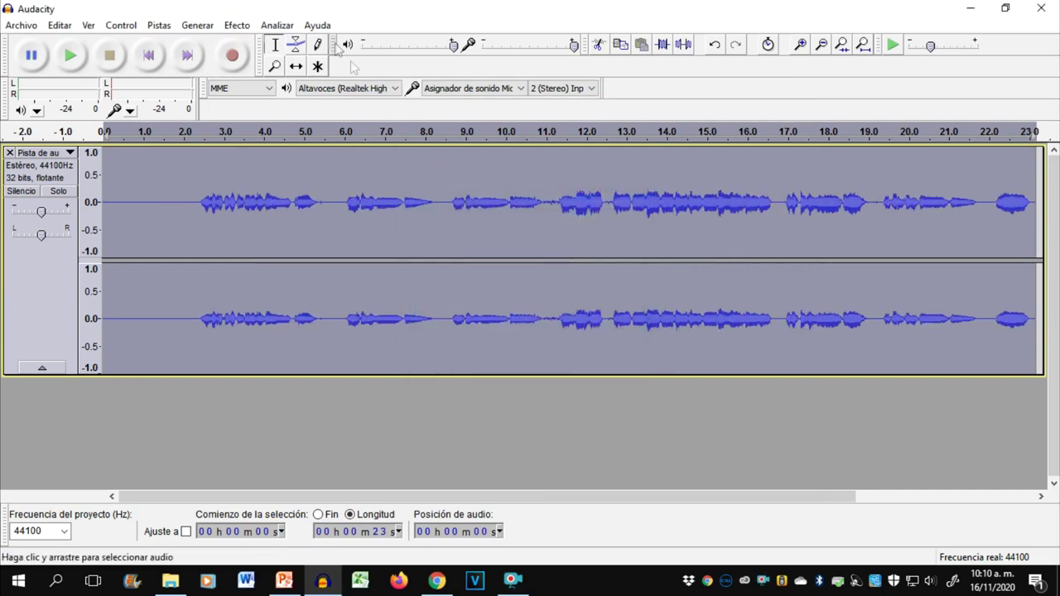
Normalize the entire track to a maximum amplitude of -3.0 dB with DC offset removal enabled.
{"action": "left_click", "coordinate": [241, 25]}
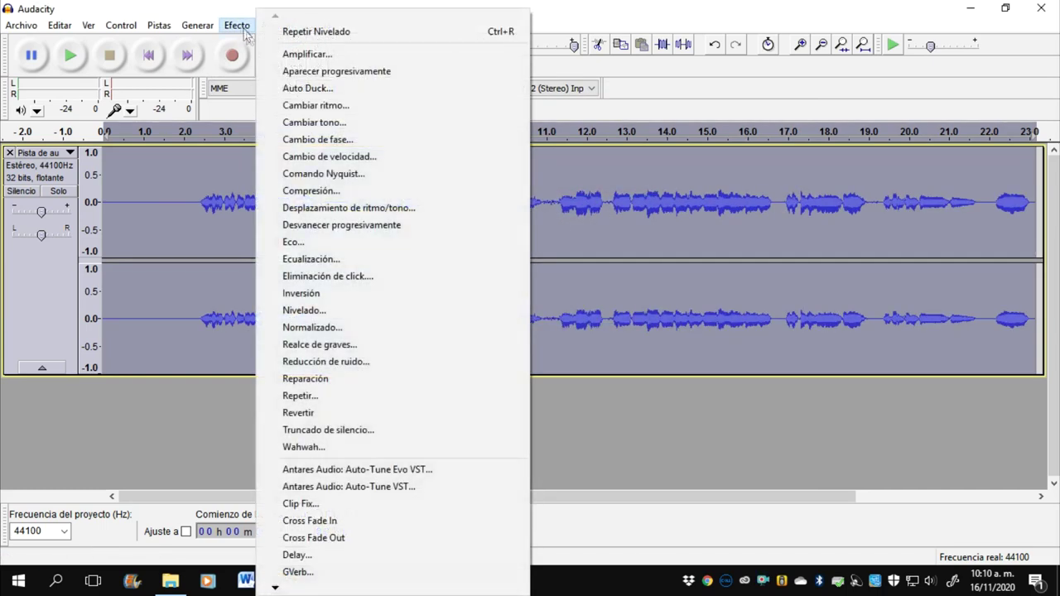
{"action": "left_click", "coordinate": [357, 327]}
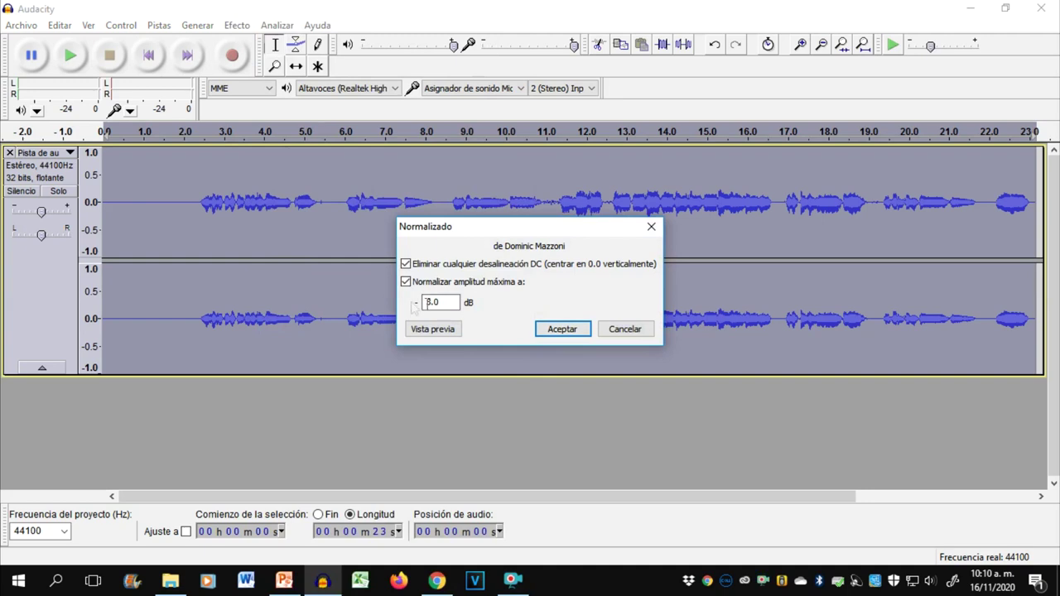
{"action": "left_click", "coordinate": [563, 329]}
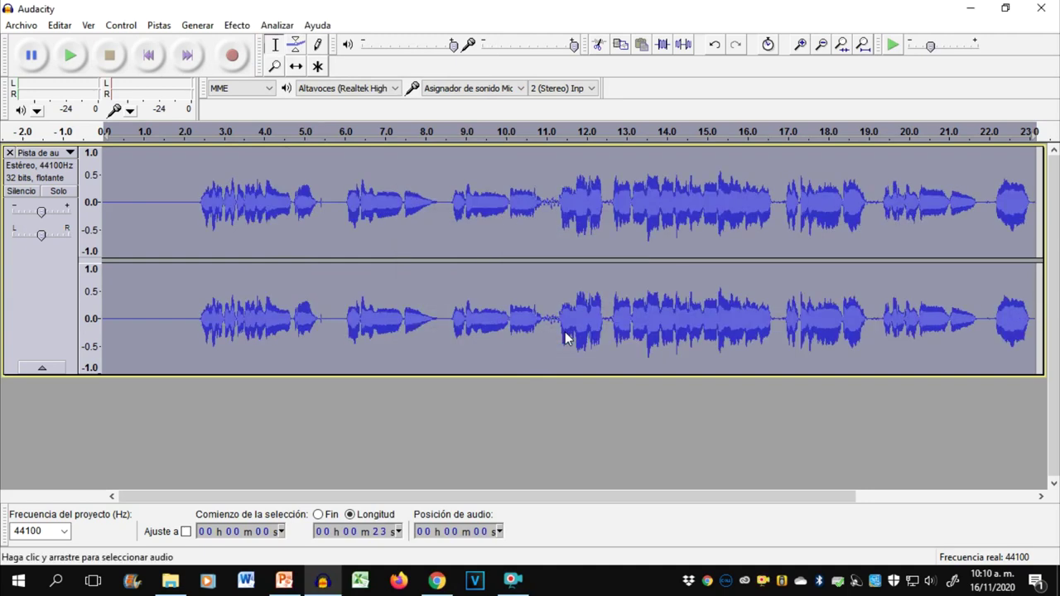
Play the pause at about 16.6 to 17 seconds, and play the track from about 10.4 seconds.
{"action": "left_click", "coordinate": [754, 218]}
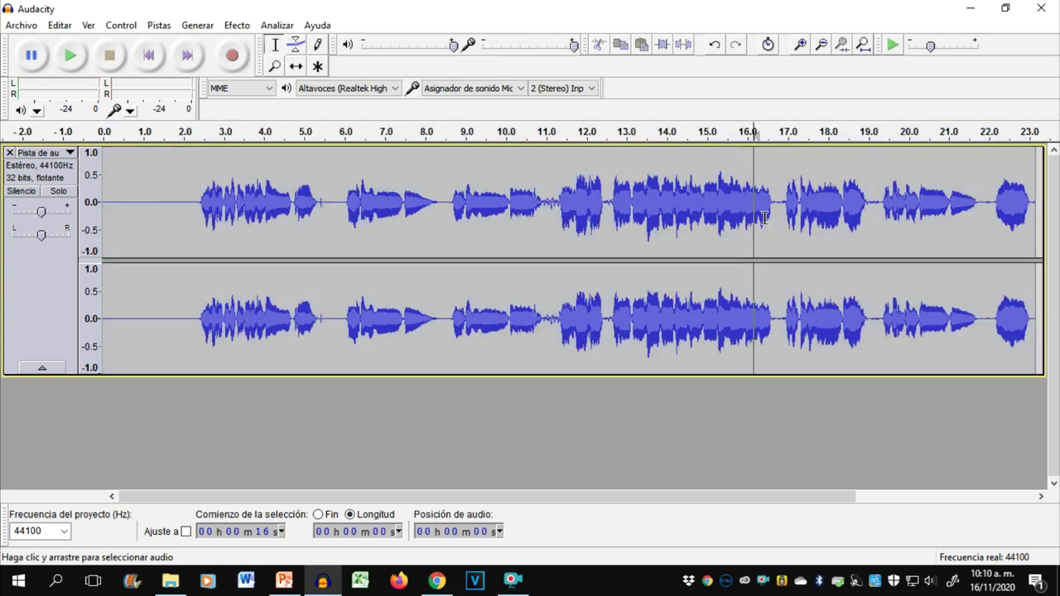
{"action": "left_click_drag", "start_coordinate": [769, 218], "coordinate": [790, 225]}
{"action": "key", "text": "space"}
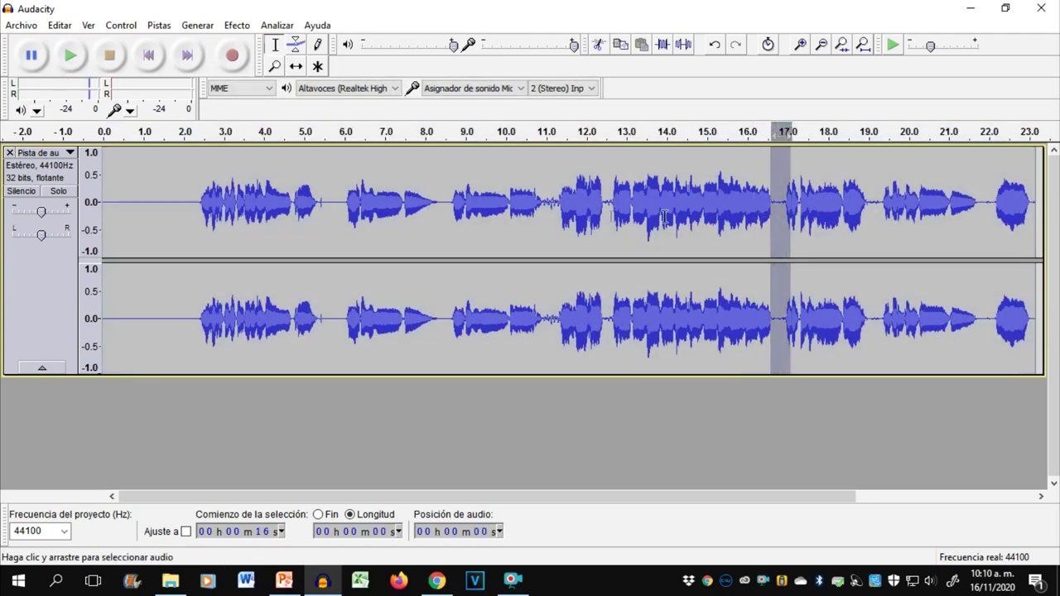
{"action": "left_click", "coordinate": [524, 211]}
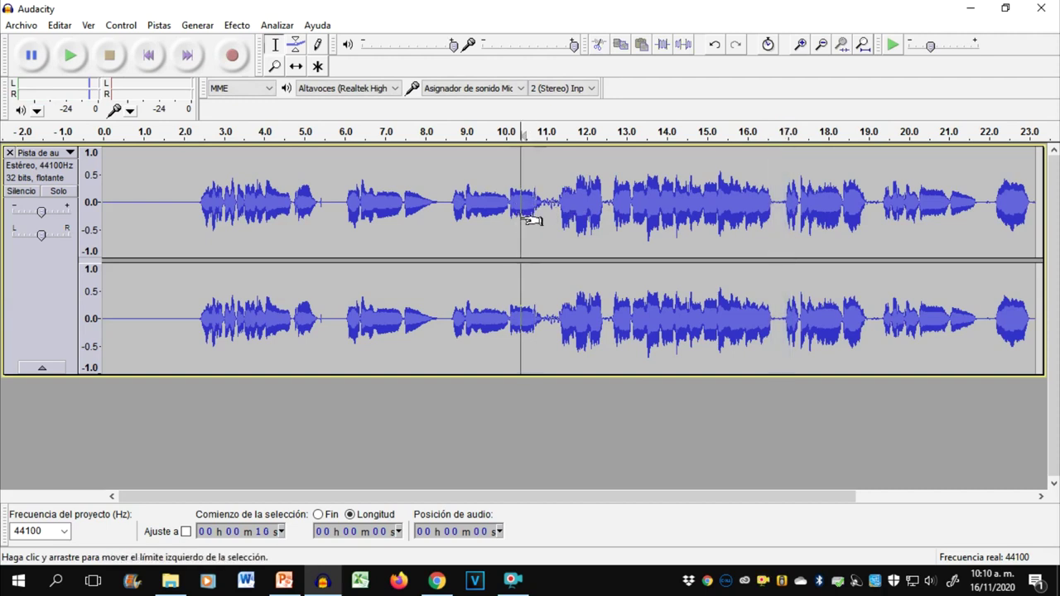
{"action": "key", "text": "space"}
{"action": "key", "text": "space"}
Play back the processed voice from its start at about 2.3 seconds.
{"action": "left_click", "coordinate": [199, 220]}
{"action": "key", "text": "space"}
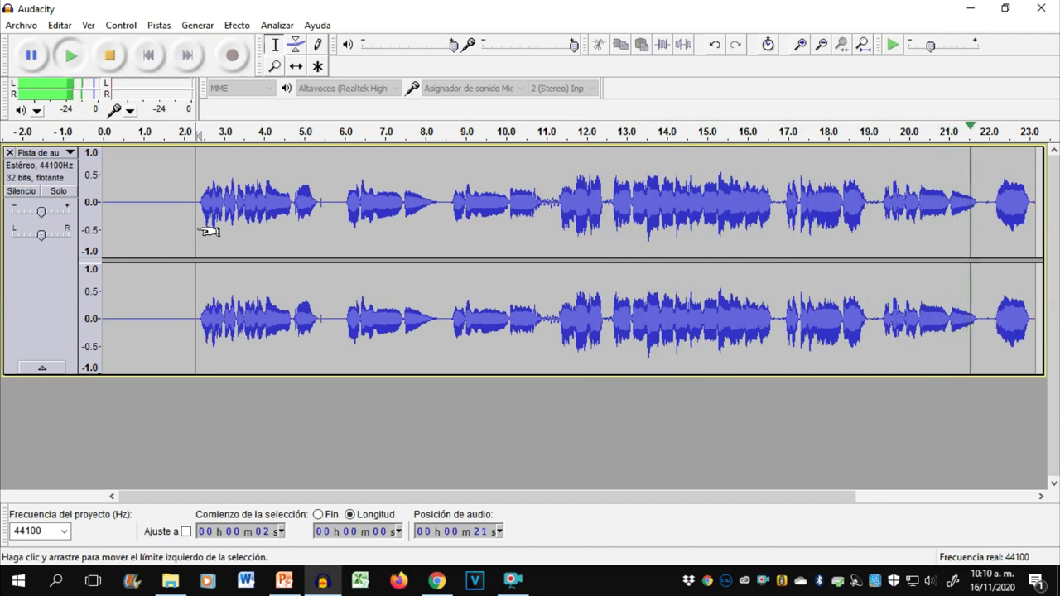
{"action": "key", "text": "space"}
Delete the last audio fragment, from about 21.8 seconds to the end of the track.
{"action": "left_click_drag", "start_coordinate": [982, 220], "coordinate": [1044, 229]}
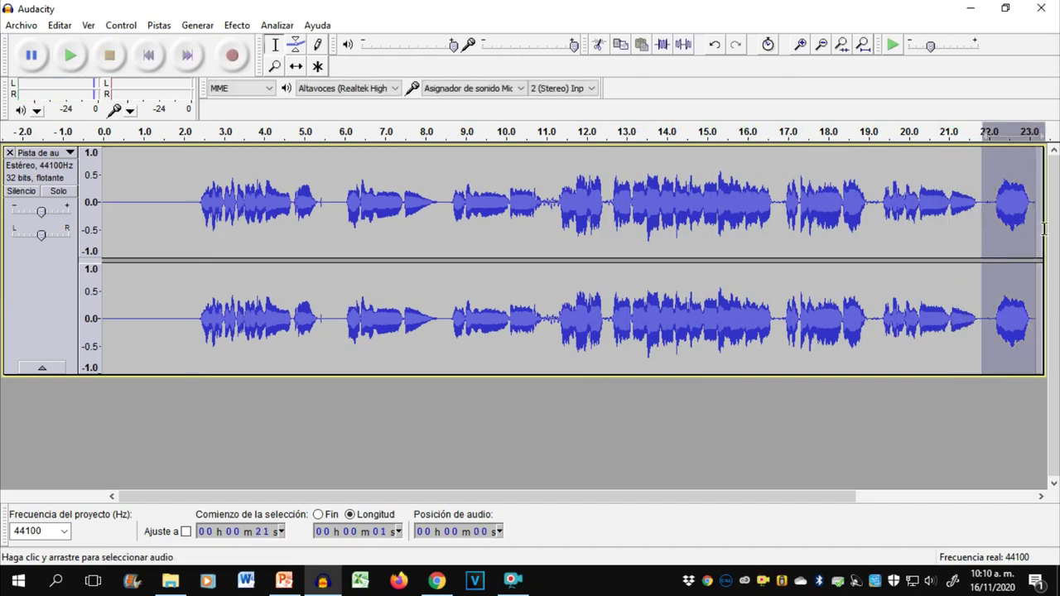
{"action": "key", "text": "Delete"}
Select about the first 2.3 seconds of the track, before the voice starts.
{"action": "left_click", "coordinate": [747, 218]}
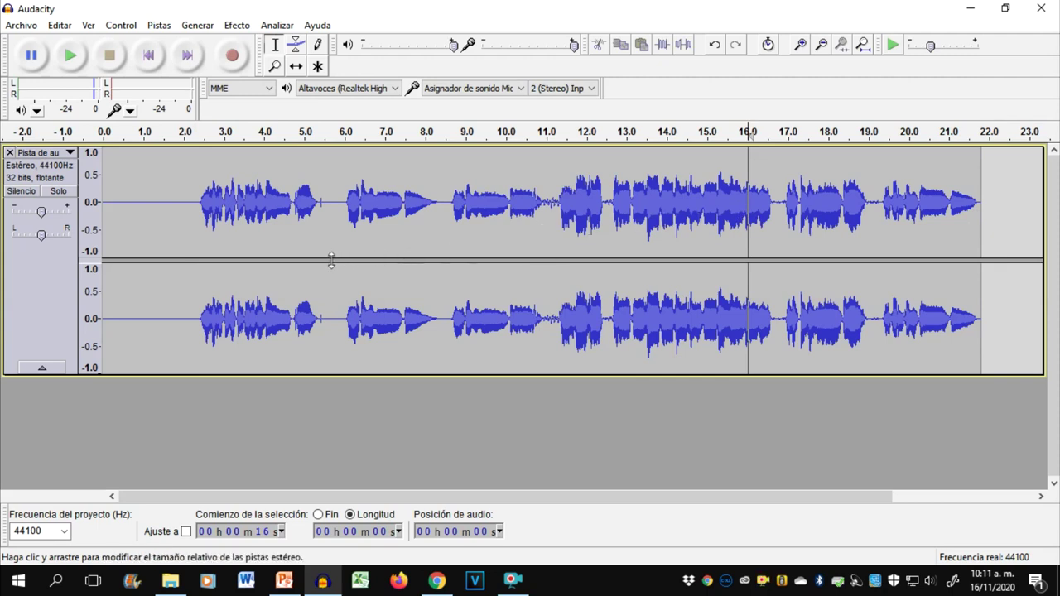
{"action": "left_click", "coordinate": [315, 225]}
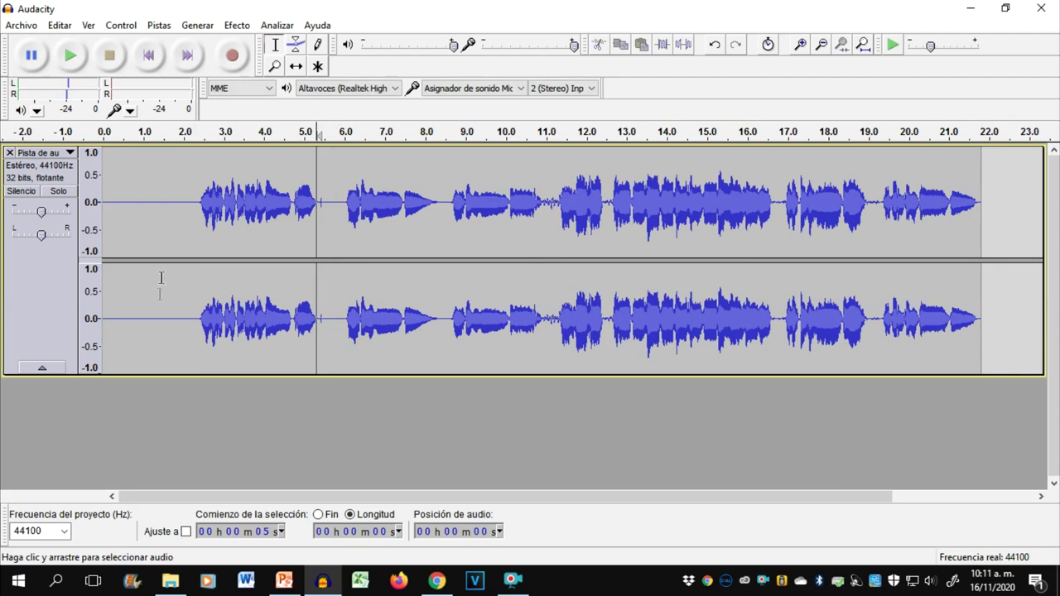
{"action": "left_click_drag", "start_coordinate": [198, 222], "coordinate": [98, 222]}
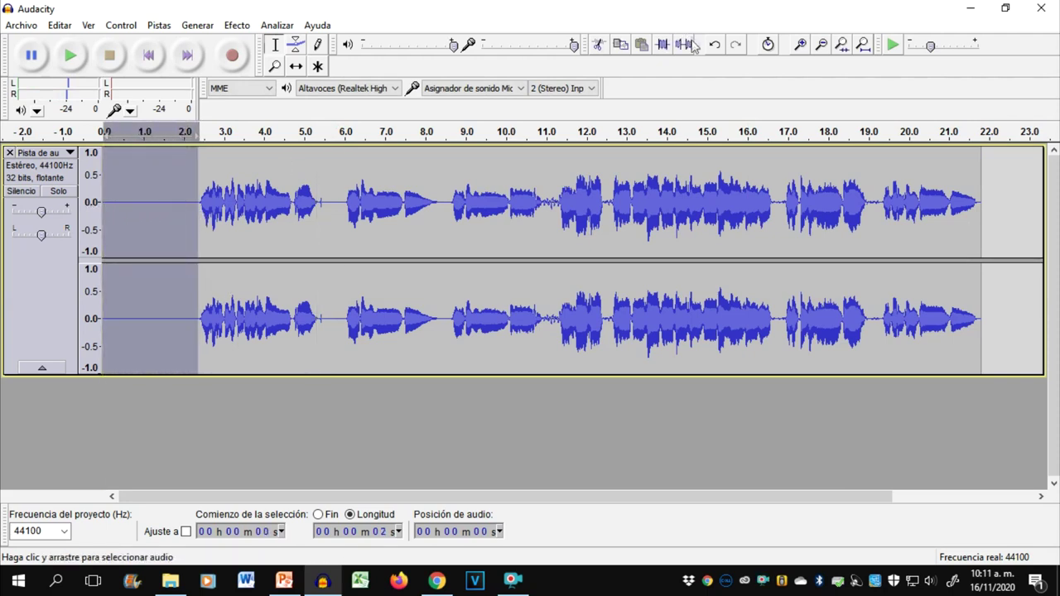
Play and silence the pause from about 5.34 to 6.04 seconds, removing the small click in it.
{"action": "left_click", "coordinate": [310, 217]}
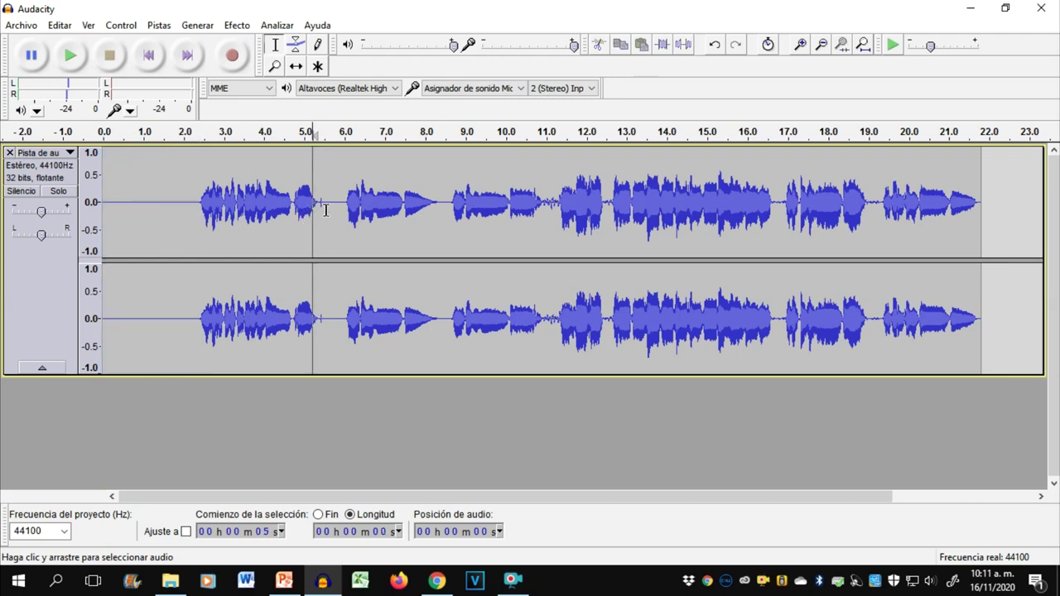
{"action": "scroll", "coordinate": [305, 216], "scroll_direction": "up", "scroll_amount": 3, "text": "ctrl"}
{"action": "left_click_drag", "start_coordinate": [258, 215], "coordinate": [486, 241]}
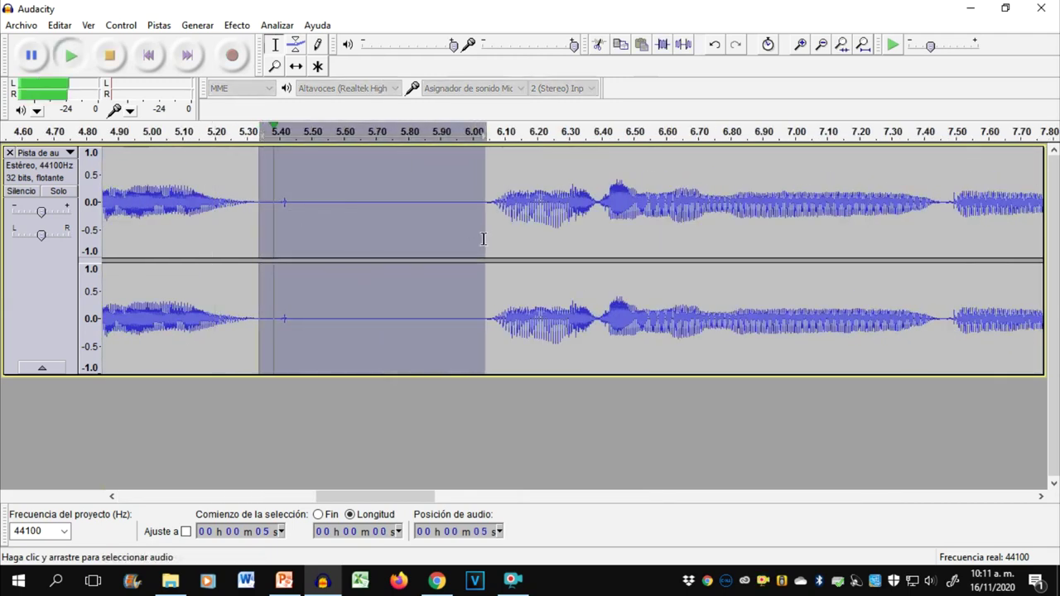
{"action": "left_click", "coordinate": [684, 44]}
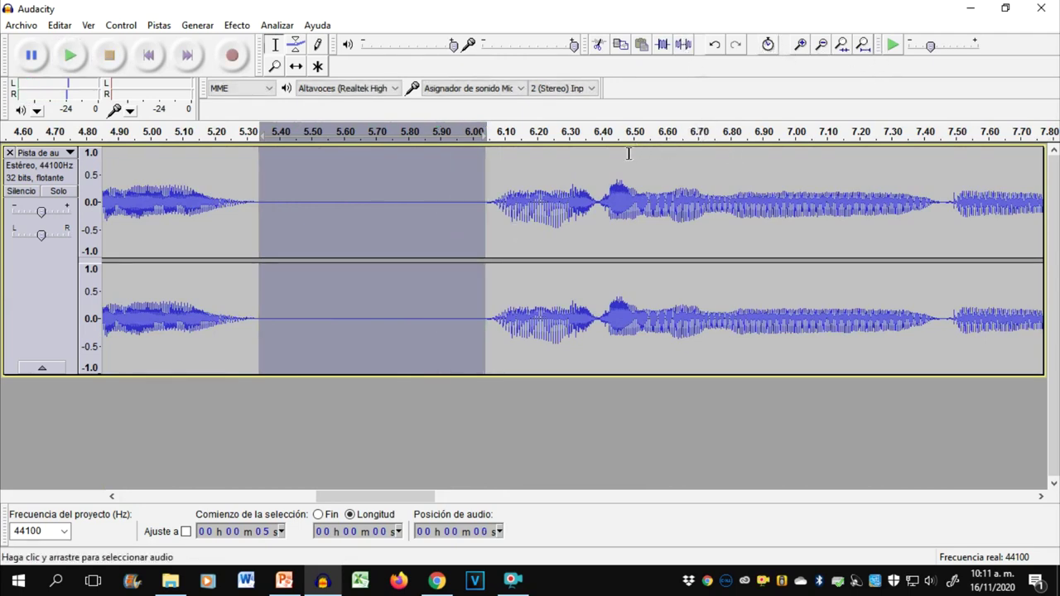
Silence the pause between phrases from about 8.29 to 8.66 seconds.
{"action": "key", "text": "ctrl+3"}
{"action": "key", "text": "ctrl+3"}
{"action": "key", "text": "ctrl+3"}
{"action": "left_click", "coordinate": [449, 217]}
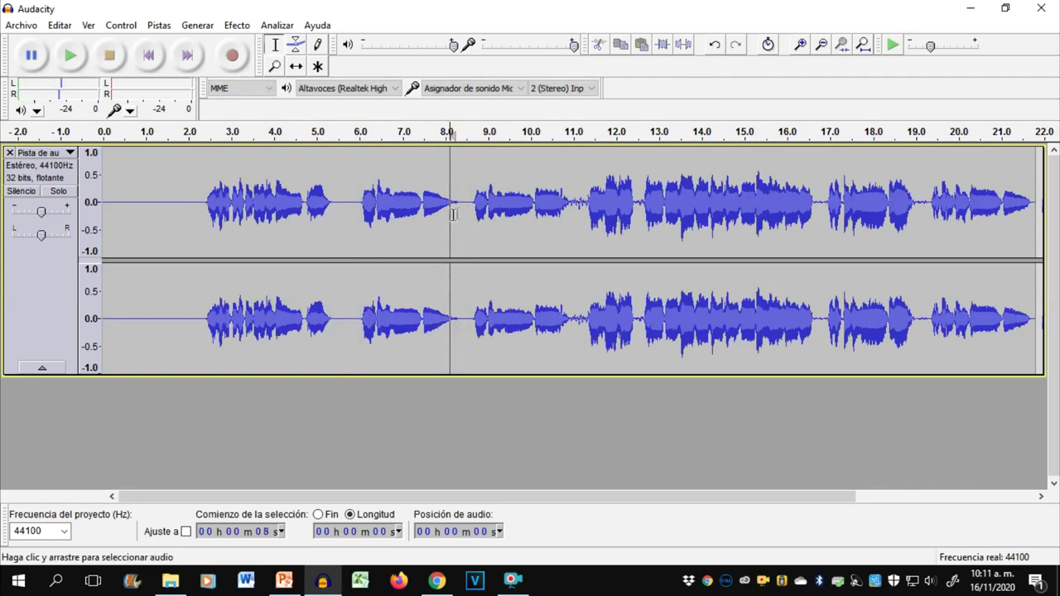
{"action": "scroll", "coordinate": [460, 217], "scroll_direction": "up", "scroll_amount": 3}
{"action": "left_click_drag", "start_coordinate": [443, 214], "coordinate": [569, 226]}
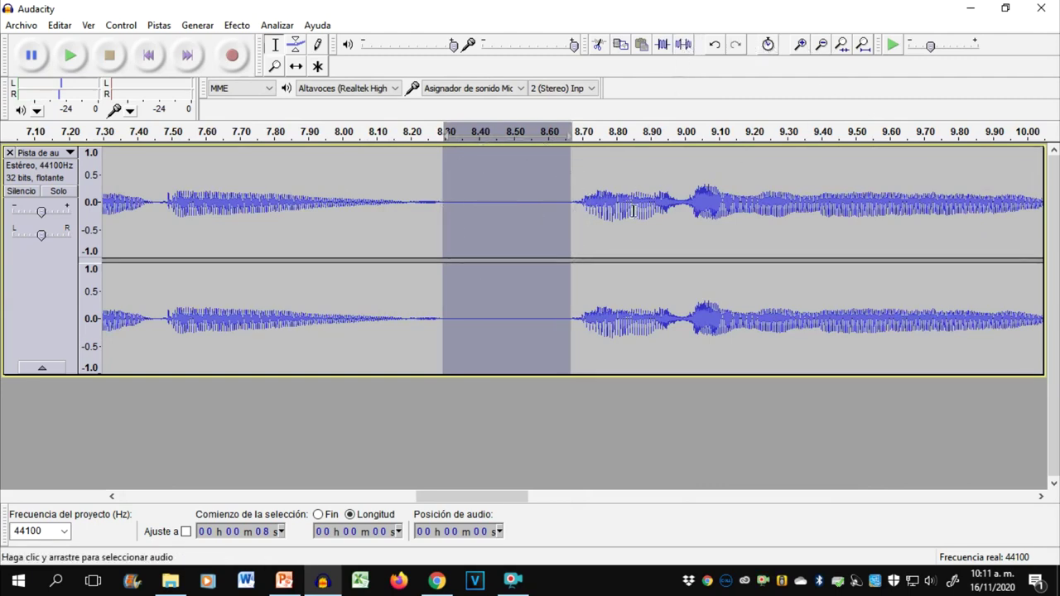
Play and silence the noisy pause from about 10.88 to 11.36 seconds.
{"action": "key", "text": "ctrl+3"}
{"action": "key", "text": "ctrl+3"}
{"action": "key", "text": "ctrl+3"}
{"action": "left_click", "coordinate": [568, 214]}
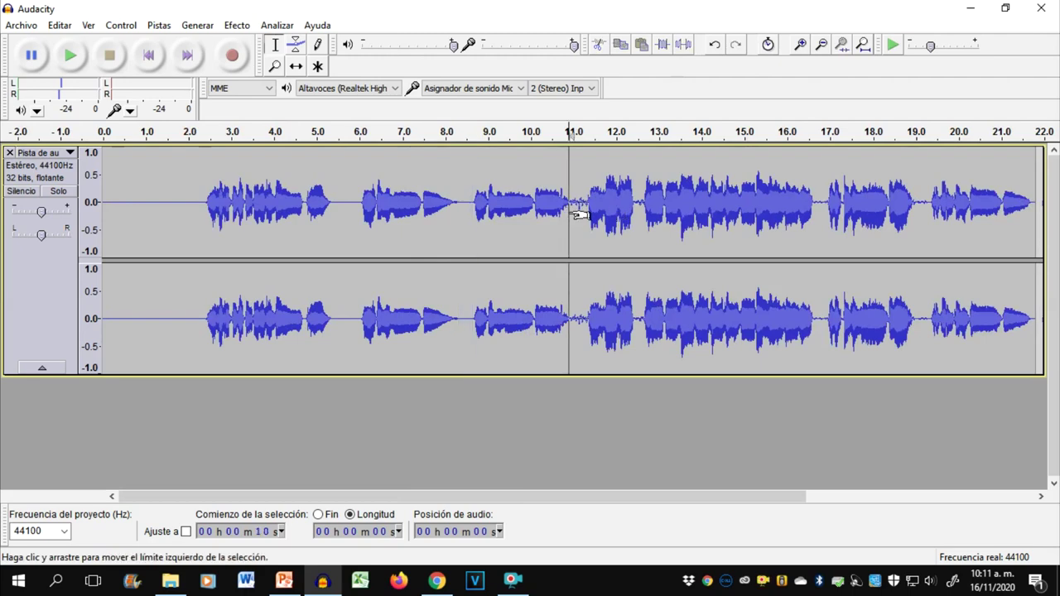
{"action": "scroll", "coordinate": [579, 214], "scroll_direction": "up", "scroll_amount": 3}
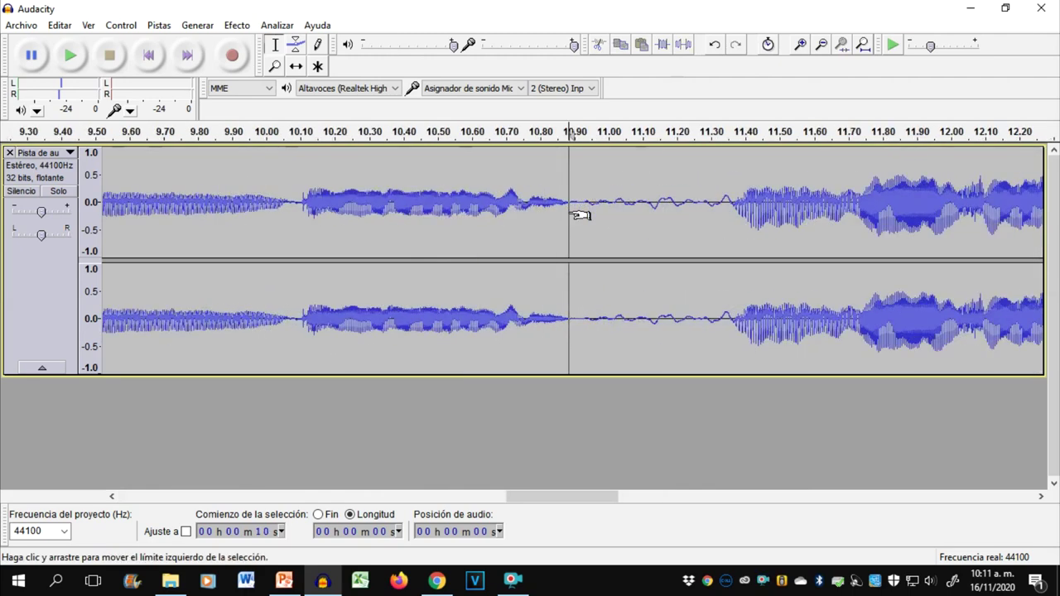
{"action": "left_click_drag", "start_coordinate": [579, 217], "coordinate": [733, 238]}
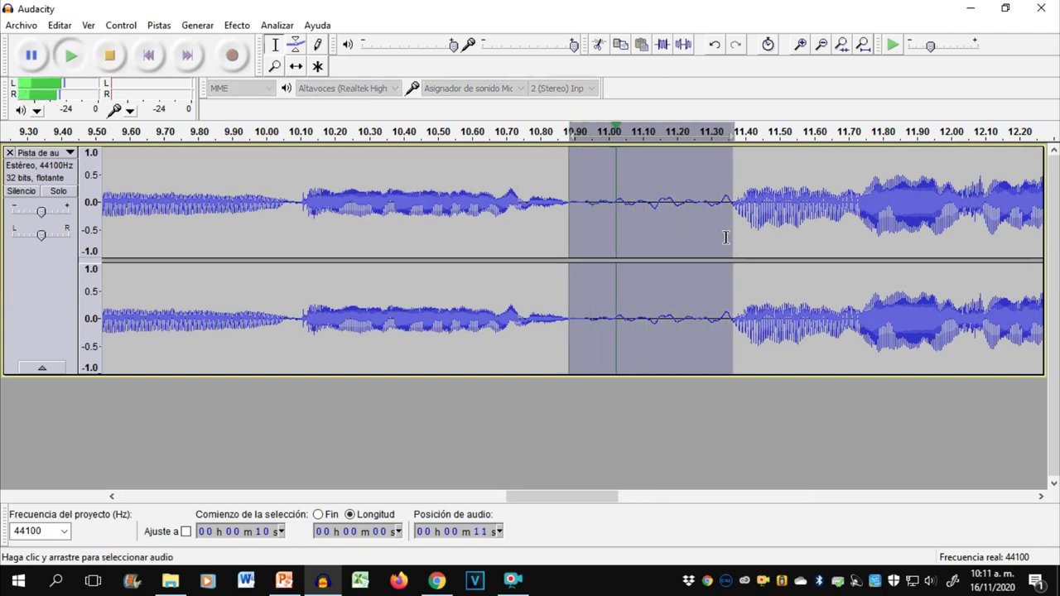
{"action": "left_click", "coordinate": [683, 44]}
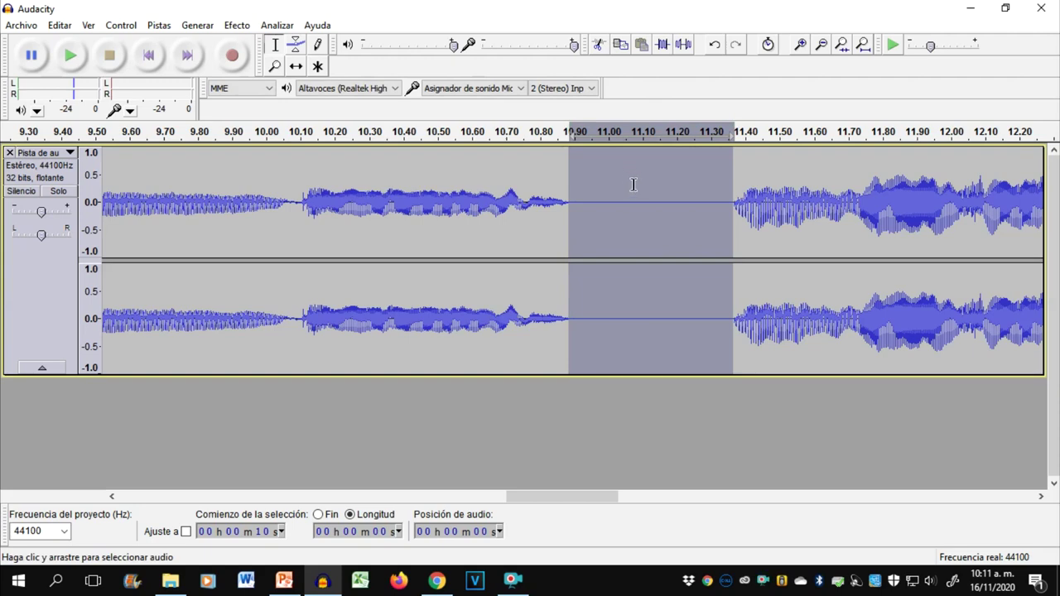
Play and silence the short pause from about 12.40 to 12.65 seconds.
{"action": "key", "text": "ctrl+3"}
{"action": "key", "text": "ctrl+3"}
{"action": "key", "text": "ctrl+3"}
{"action": "left_click", "coordinate": [636, 207]}
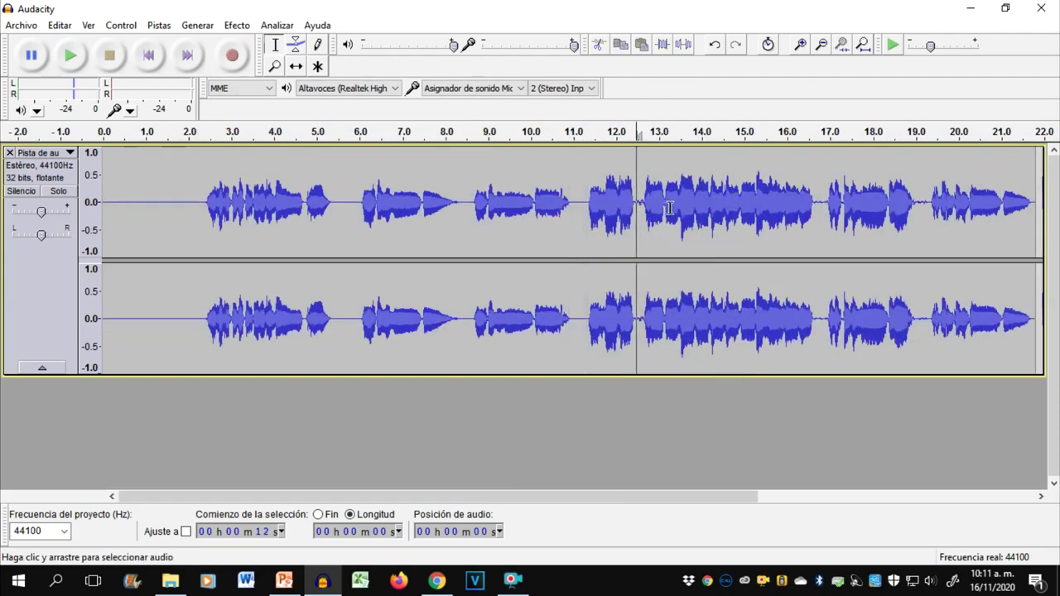
{"action": "key", "text": "ctrl+1"}
{"action": "key", "text": "ctrl+1"}
{"action": "key", "text": "ctrl+1"}
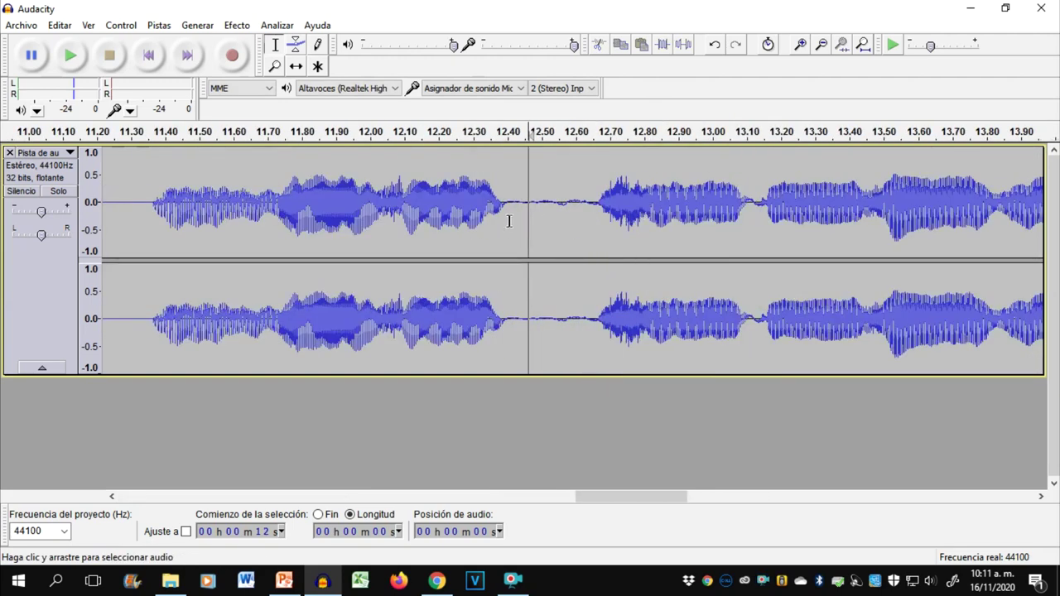
{"action": "left_click_drag", "start_coordinate": [509, 216], "coordinate": [595, 232]}
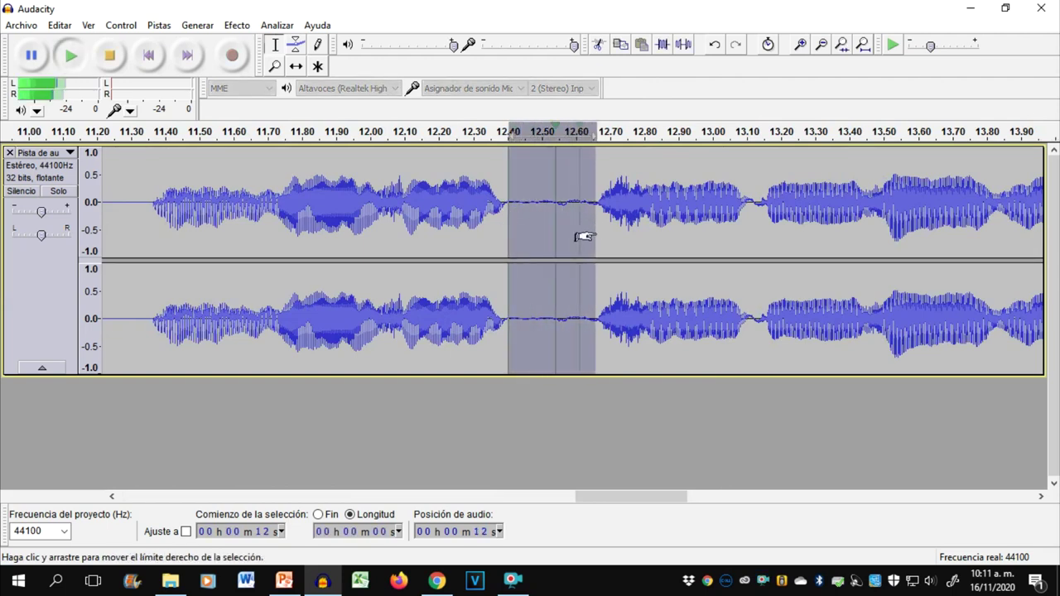
{"action": "left_click", "coordinate": [686, 46]}
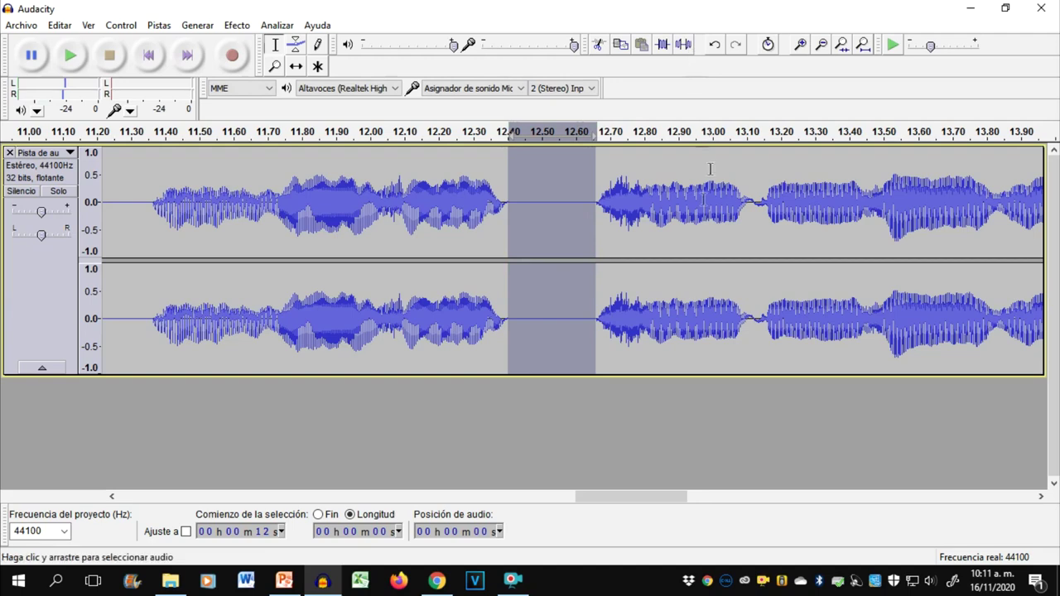
Silence the pause between phrases from about 16.59 to 16.94 seconds.
{"action": "scroll", "coordinate": [612, 243], "scroll_direction": "down", "scroll_amount": 3}
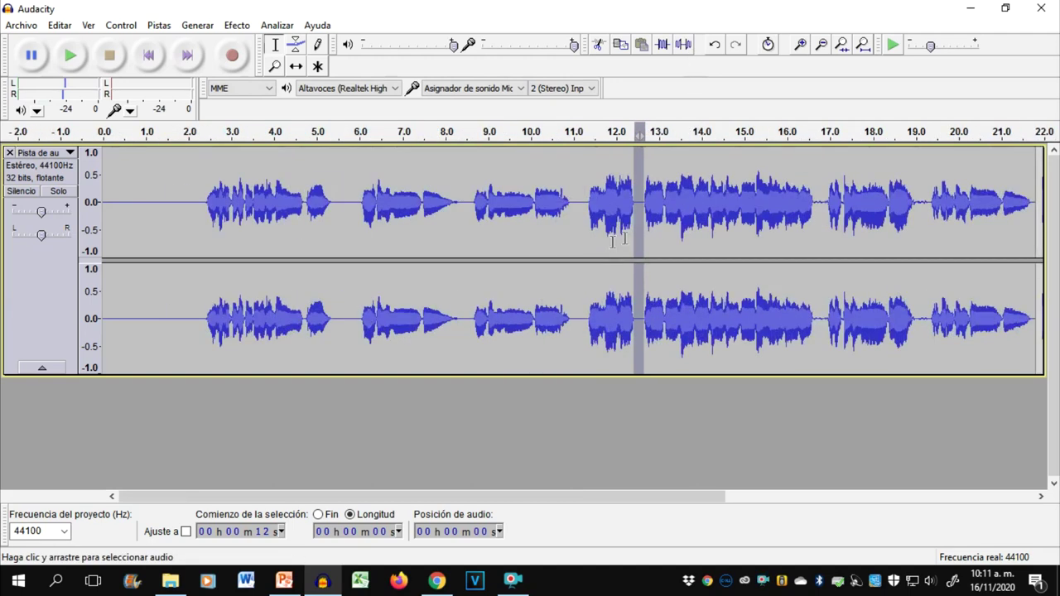
{"action": "left_click", "coordinate": [813, 212]}
{"action": "scroll", "coordinate": [811, 212], "scroll_direction": "up", "scroll_amount": 4}
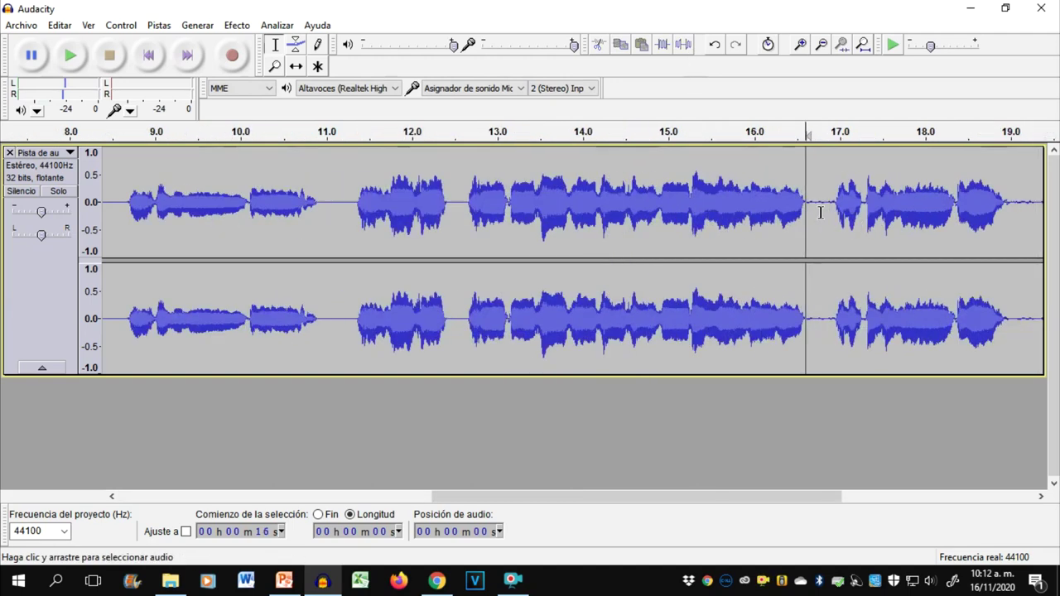
{"action": "left_click_drag", "start_coordinate": [690, 213], "coordinate": [933, 253]}
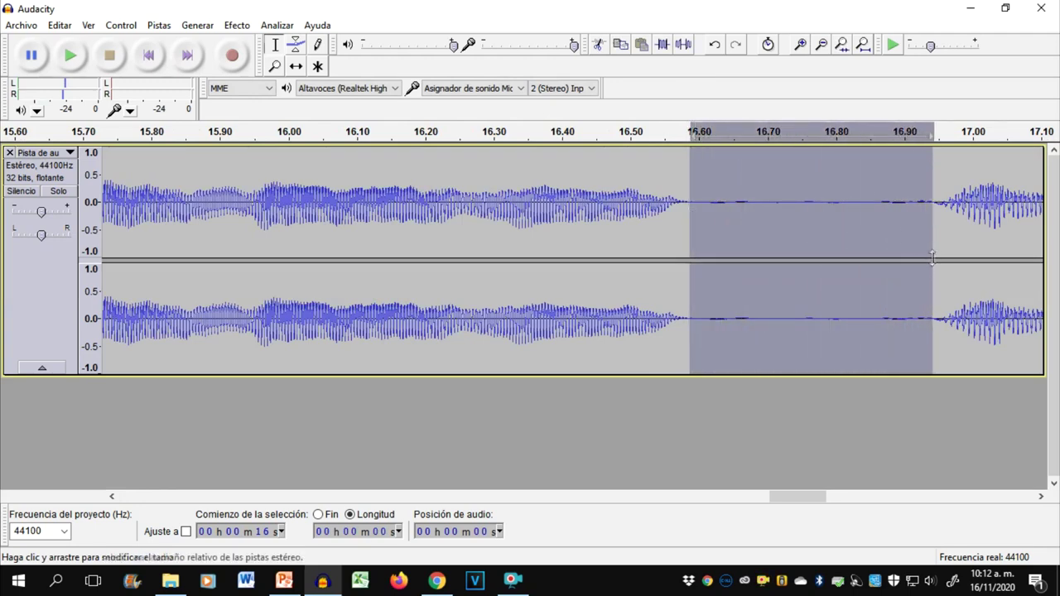
{"action": "left_click", "coordinate": [684, 48]}
Play and silence the noisy pause from about 18.92 to 19.34 seconds.
{"action": "scroll", "coordinate": [796, 239], "scroll_direction": "down", "scroll_amount": 4}
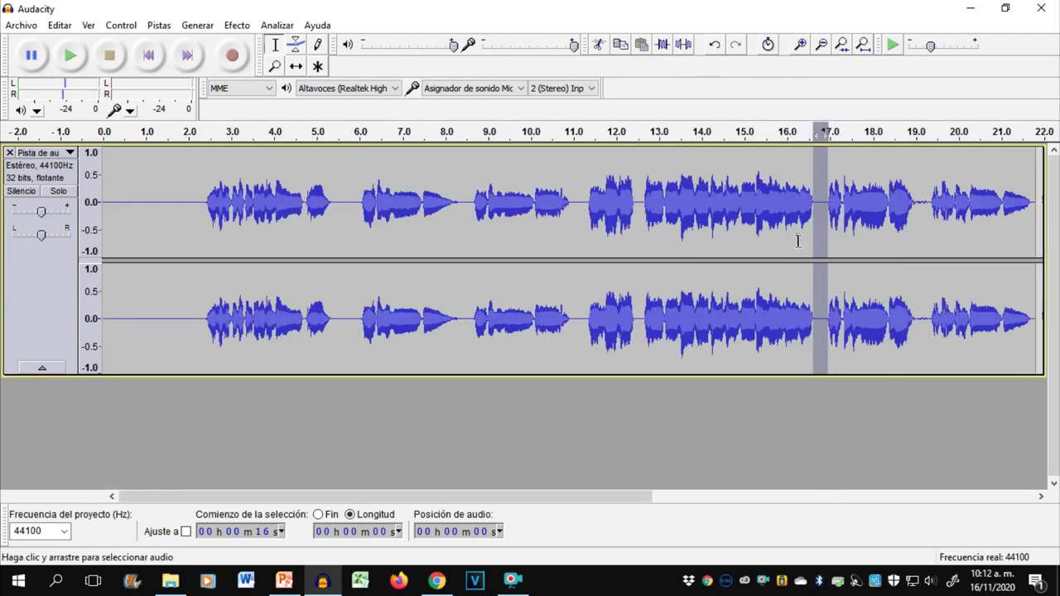
{"action": "left_click", "coordinate": [910, 212]}
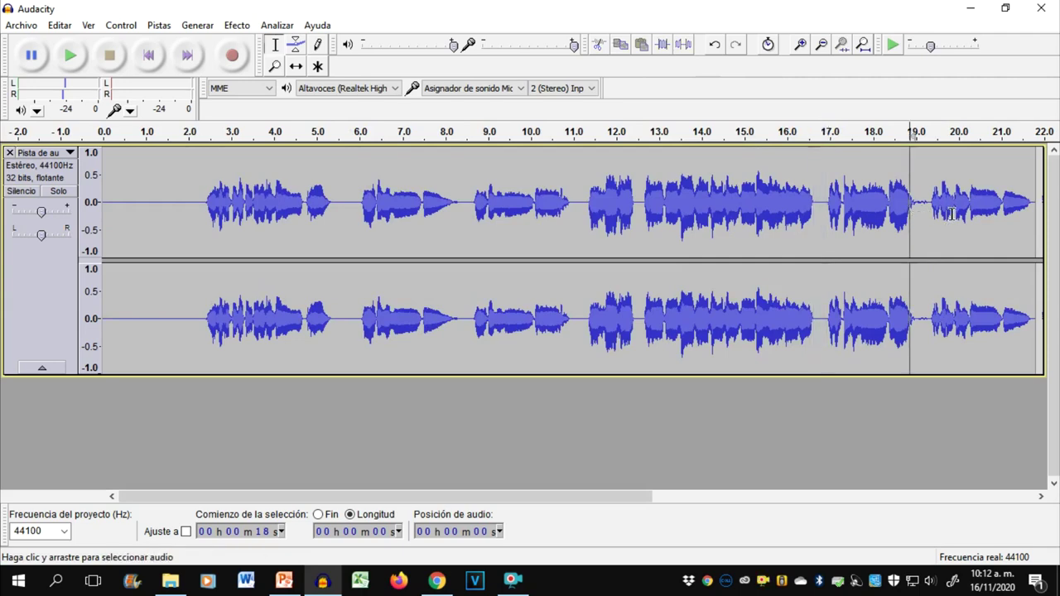
{"action": "scroll", "coordinate": [936, 214], "scroll_direction": "up", "scroll_amount": 4}
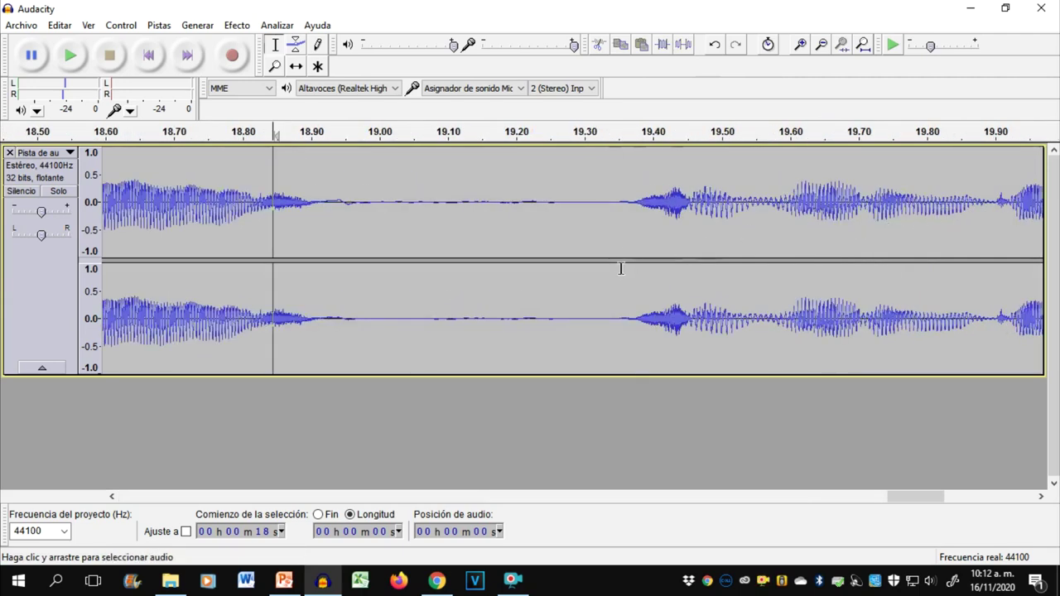
{"action": "left_click_drag", "start_coordinate": [614, 240], "coordinate": [326, 230]}
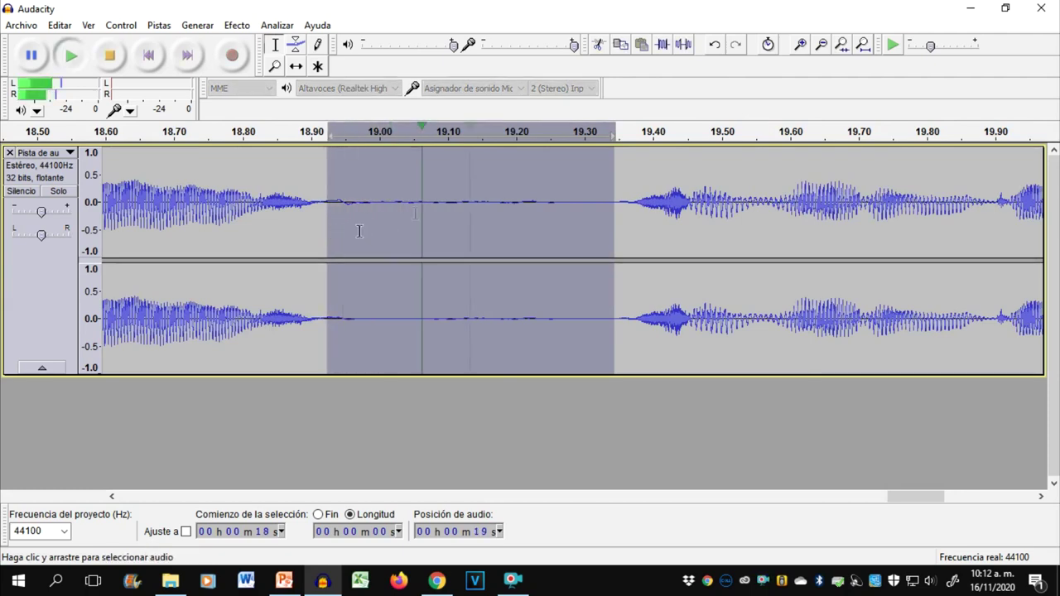
{"action": "left_click", "coordinate": [684, 46]}
Silence the short remainder after the last phrase, from about 21.7 seconds to the end of the track.
{"action": "key", "text": "ctrl+f"}
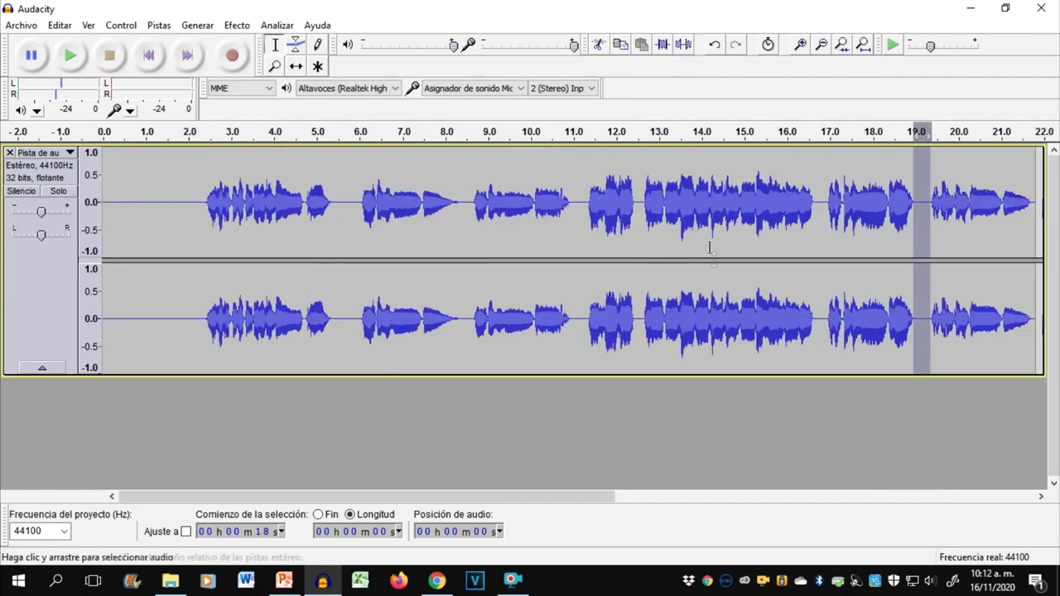
{"action": "left_click", "coordinate": [1035, 242]}
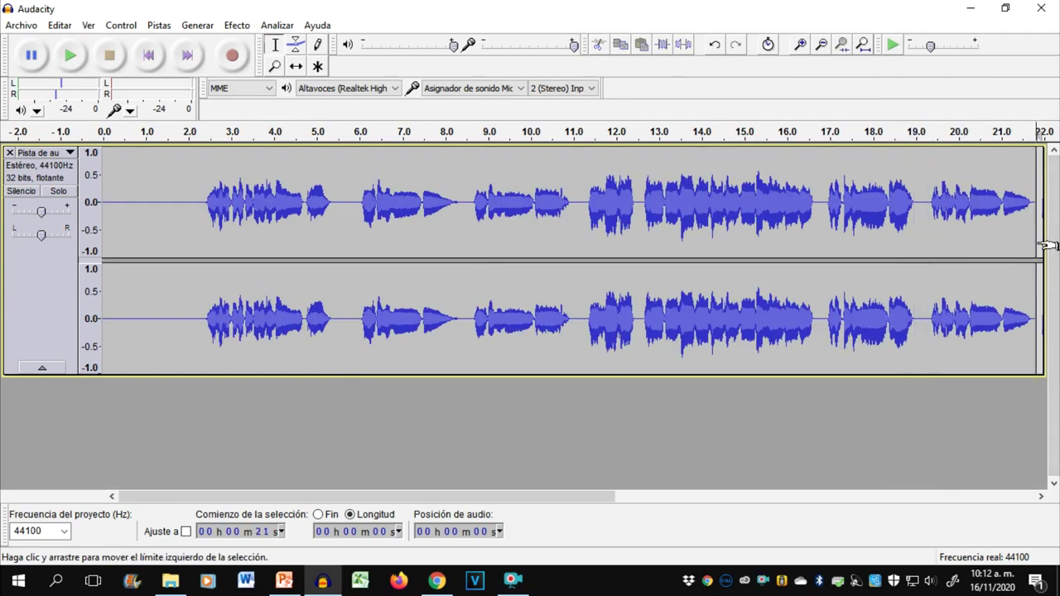
{"action": "scroll", "coordinate": [1036, 242], "scroll_direction": "up", "scroll_amount": 4}
{"action": "left_click_drag", "start_coordinate": [1033, 240], "coordinate": [937, 238]}
{"action": "left_click", "coordinate": [684, 45]}
Select the entire voice track and duplicate it onto a second stereo track.
{"action": "key", "text": "ctrl+f"}
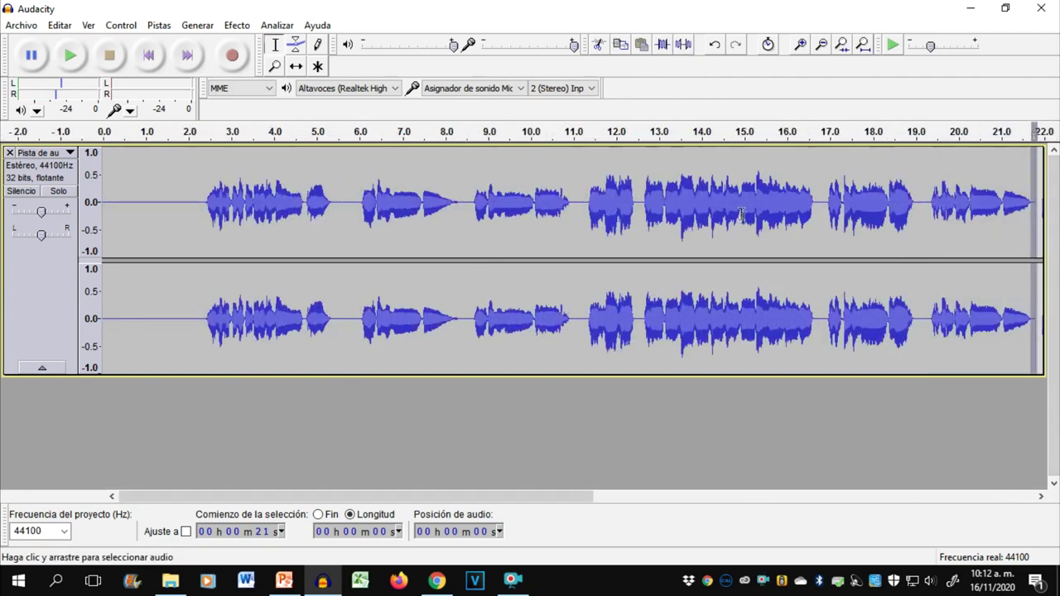
{"action": "double_click", "coordinate": [226, 320]}
{"action": "key", "text": "ctrl+d"}
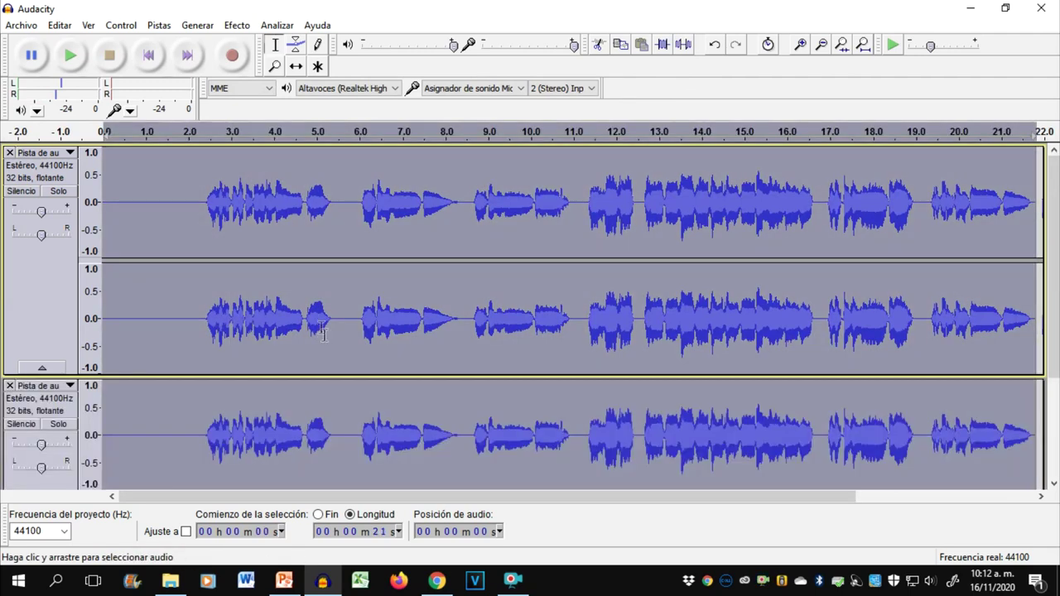
Apply GVerb to the duplicate track with a 10 m room size, 4 s reverb time and 0.1 input bandwidth.
{"action": "scroll", "coordinate": [433, 386], "scroll_direction": "down", "scroll_amount": 1}
{"action": "left_click", "coordinate": [236, 25]}
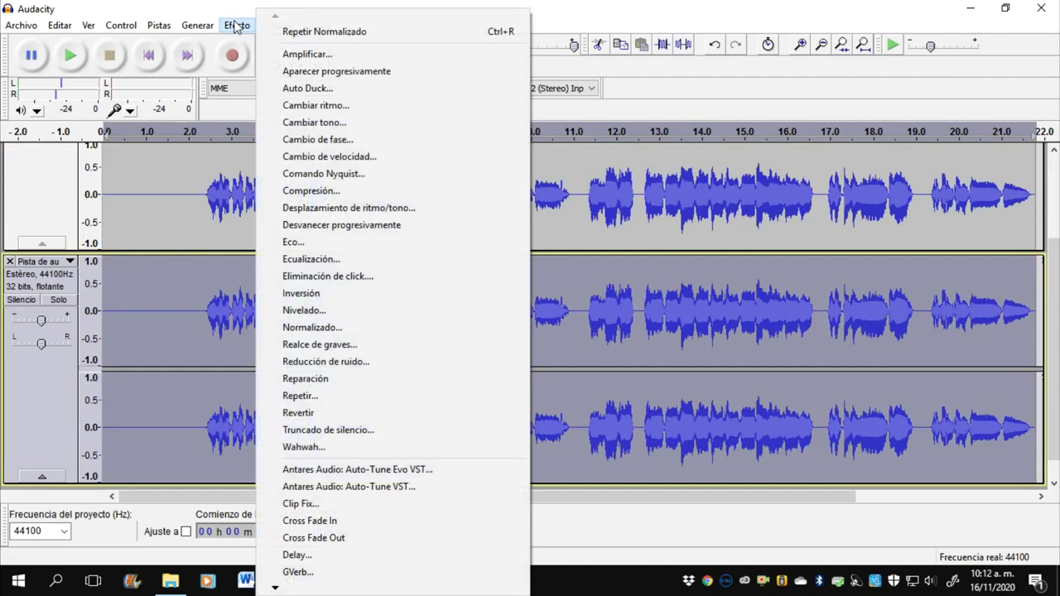
{"action": "left_click", "coordinate": [362, 572]}
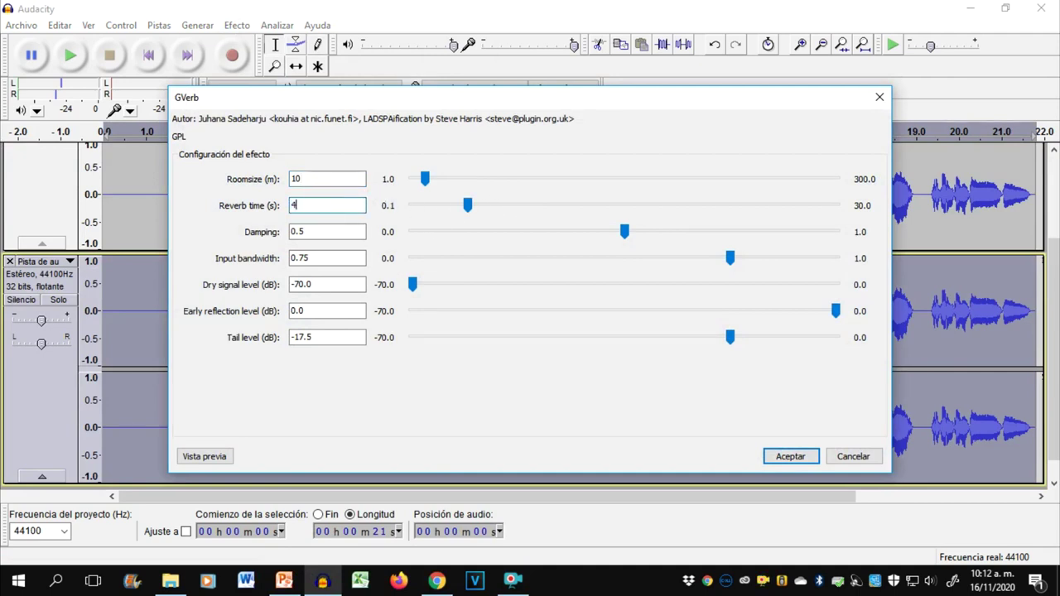
{"action": "left_click", "coordinate": [320, 235]}
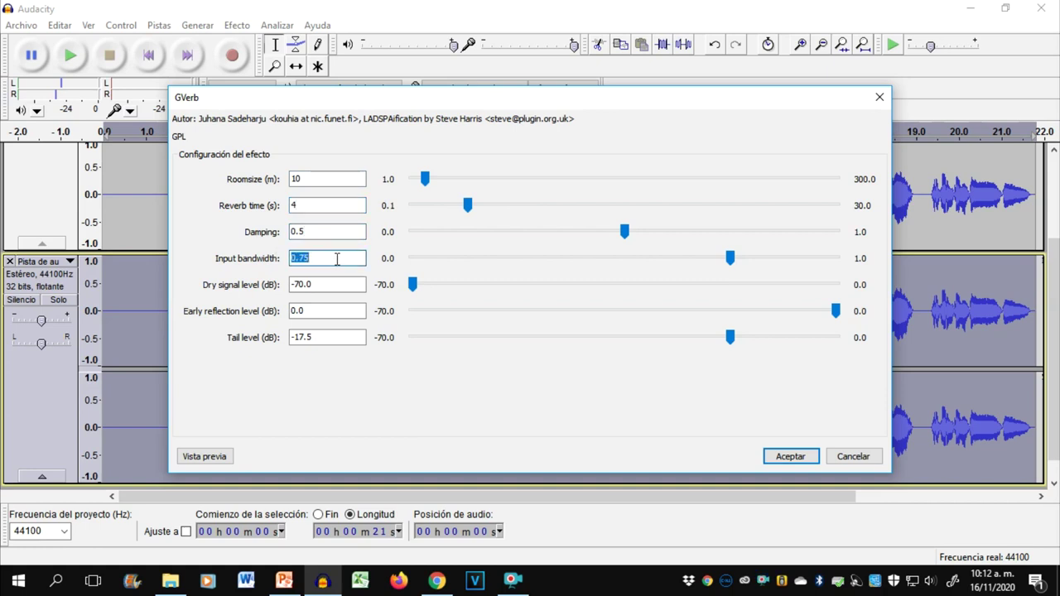
{"action": "left_click_drag", "start_coordinate": [733, 260], "coordinate": [729, 260]}
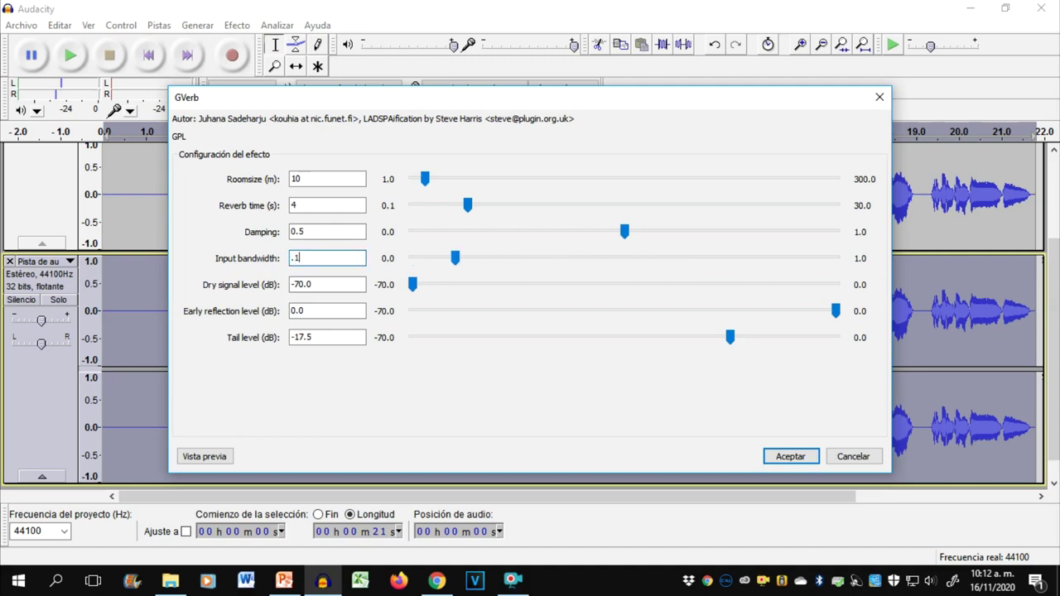
{"action": "key", "text": "Return"}
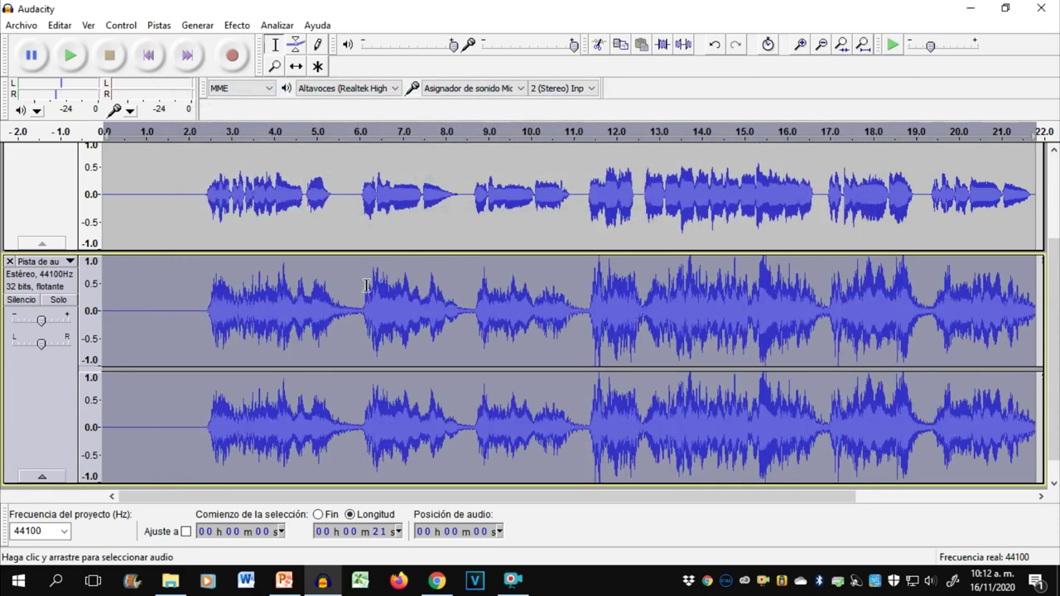
Set the gain of the reverb track to -15 dB.
{"action": "double_click", "coordinate": [42, 320]}
{"action": "type", "text": "-"}
{"action": "type", "text": "15"}
{"action": "key", "text": "Return"}
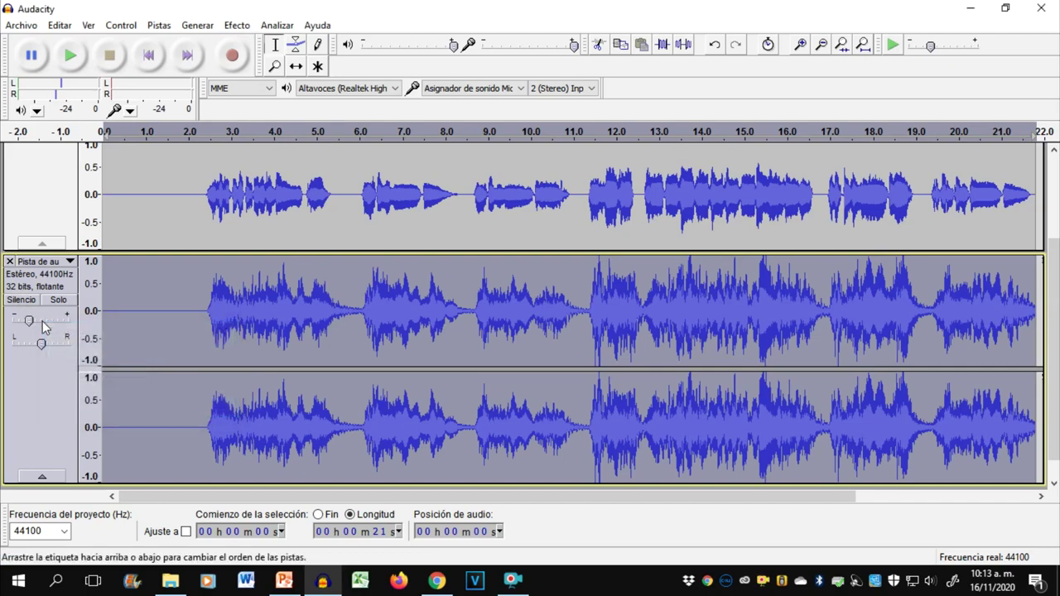
Place the cursor at about 2.3 seconds and set the original voice track's gain to -5 dB.
{"action": "left_click", "coordinate": [209, 319]}
{"action": "scroll", "coordinate": [91, 274], "scroll_direction": "up", "scroll_amount": 3}
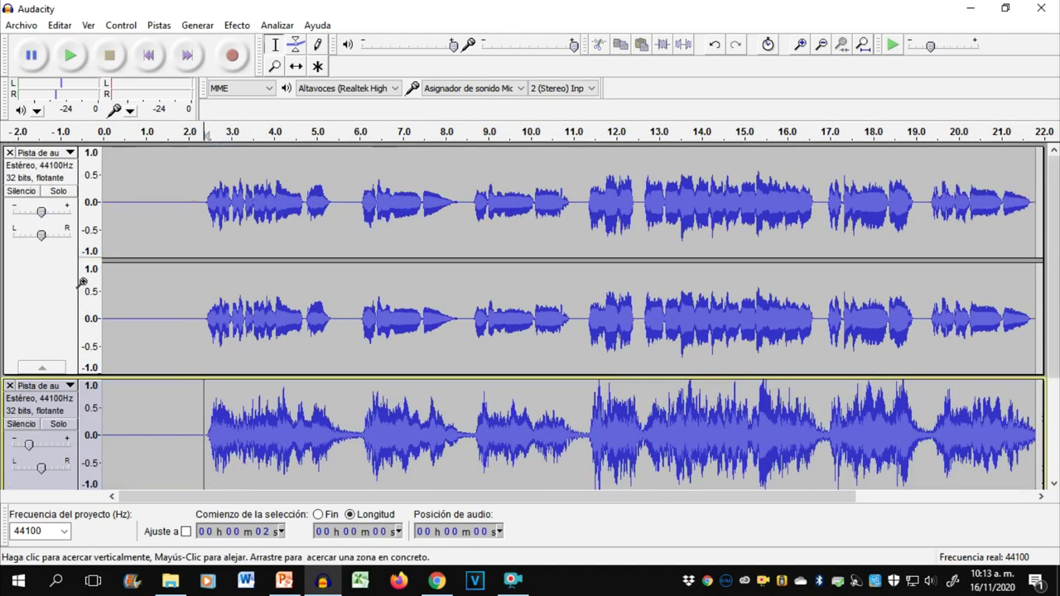
{"action": "double_click", "coordinate": [41, 212]}
{"action": "type", "text": "-5"}
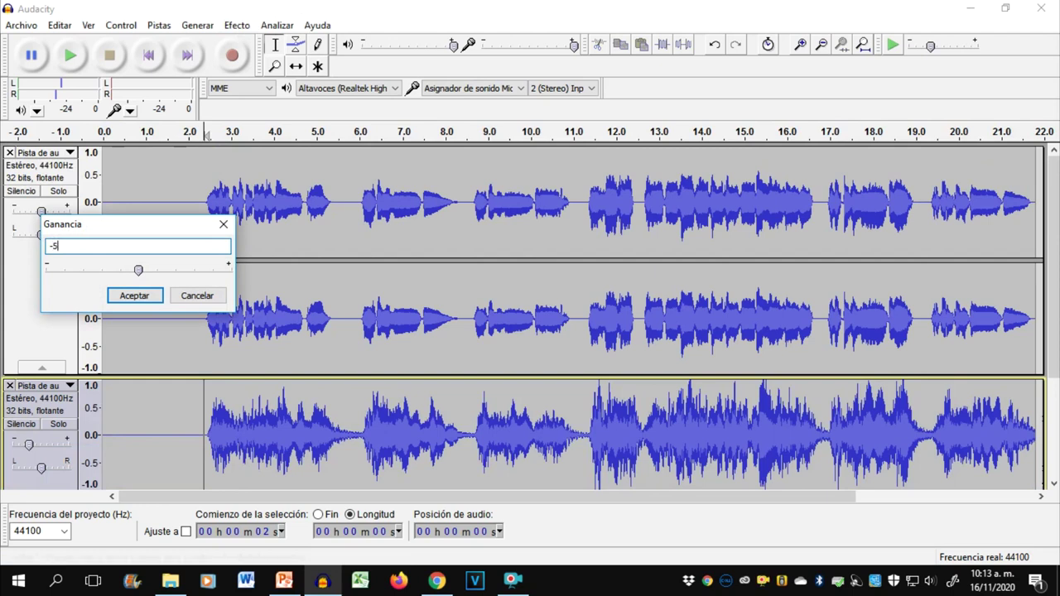
{"action": "key", "text": "Return"}
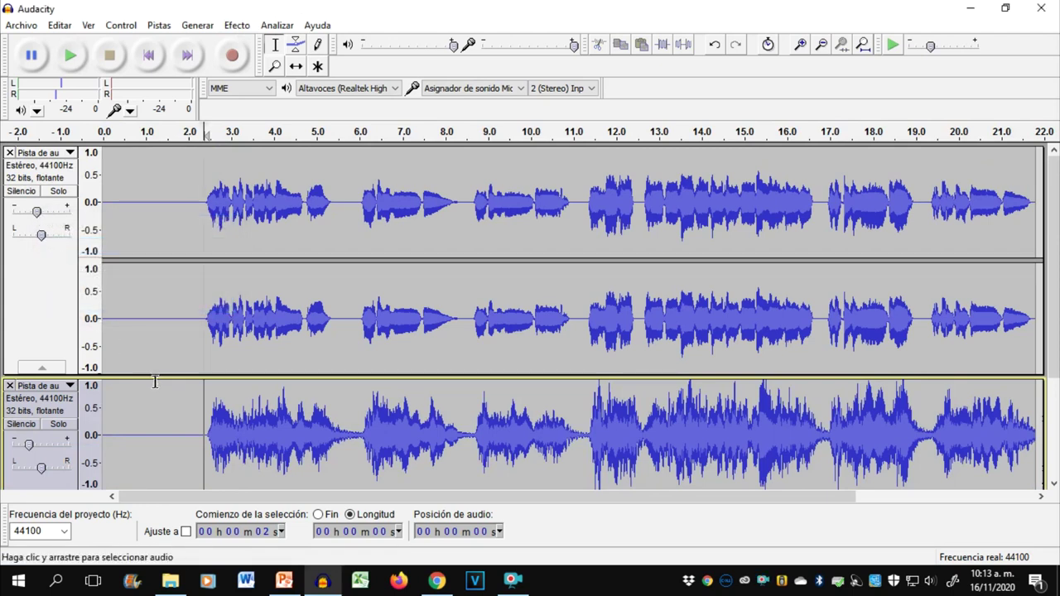
Play the mix from about 2.3 seconds, muting and unmuting the reverb track to compare the voice with and without reverb.
{"action": "key", "text": "space"}
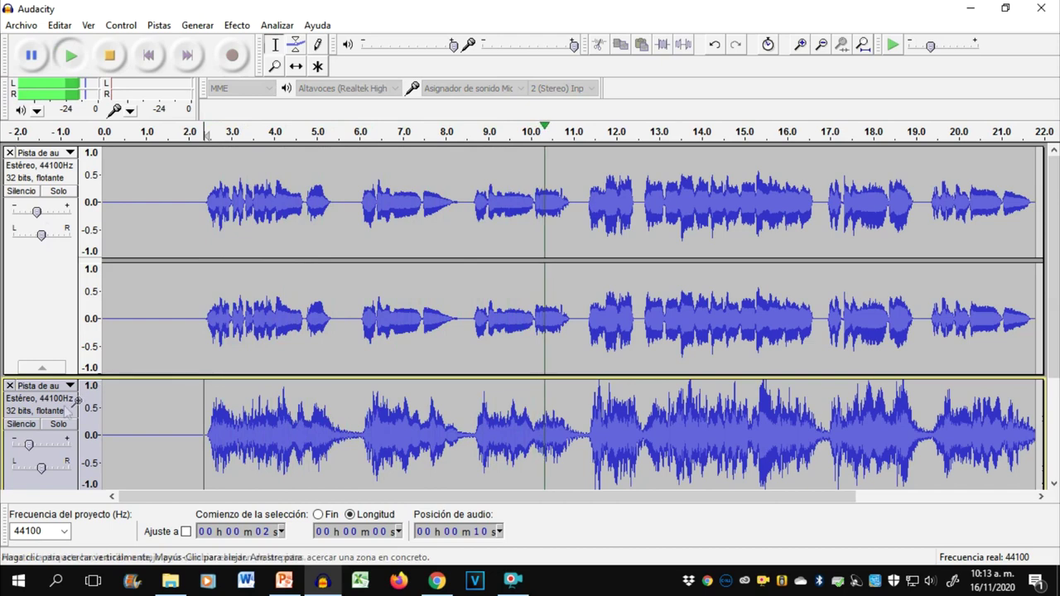
{"action": "left_click", "coordinate": [22, 425]}
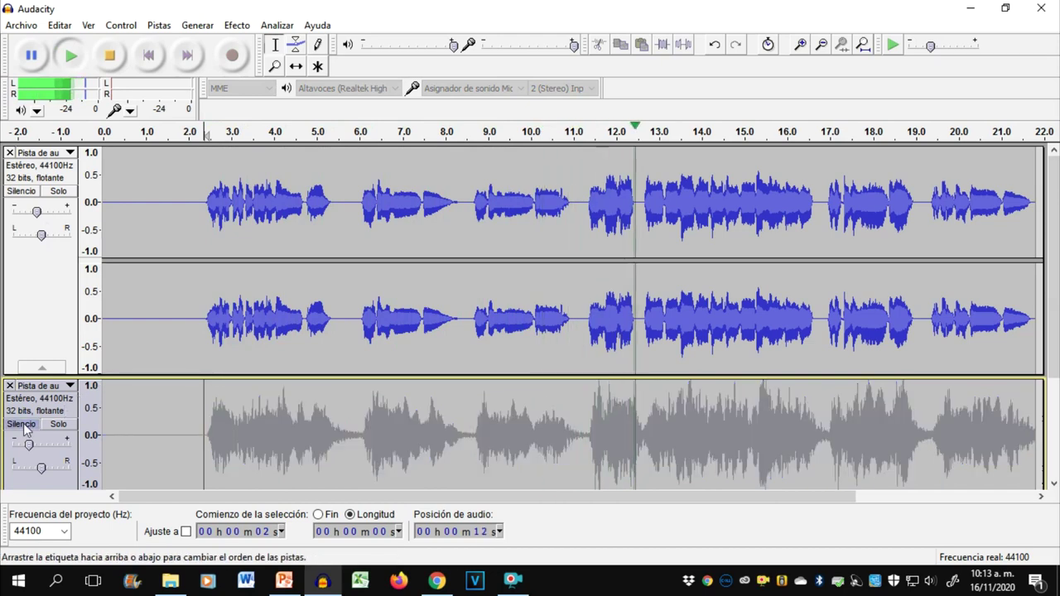
{"action": "left_click", "coordinate": [22, 425]}
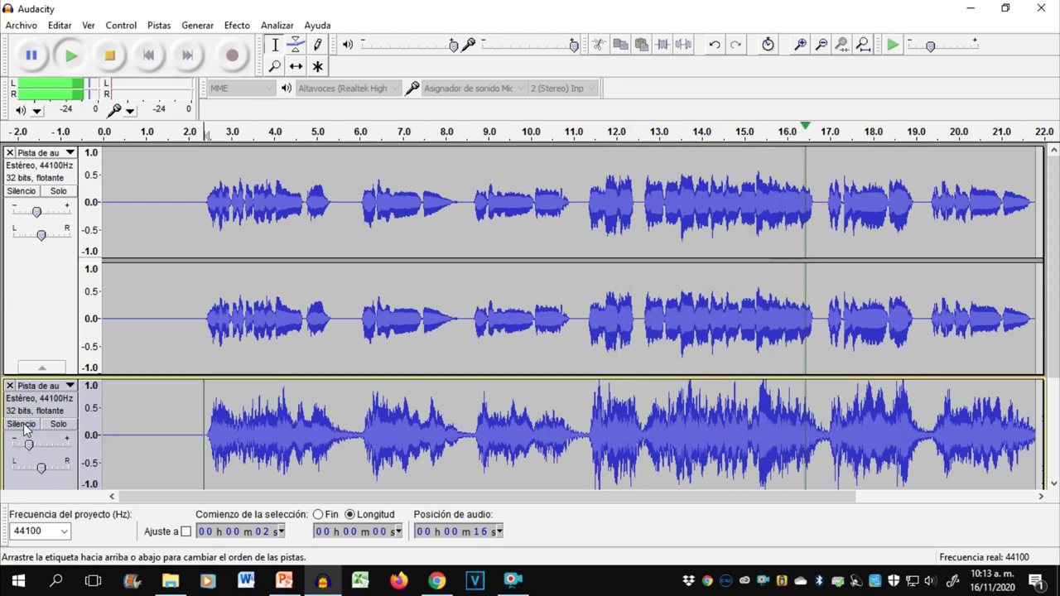
{"action": "left_click", "coordinate": [22, 424]}
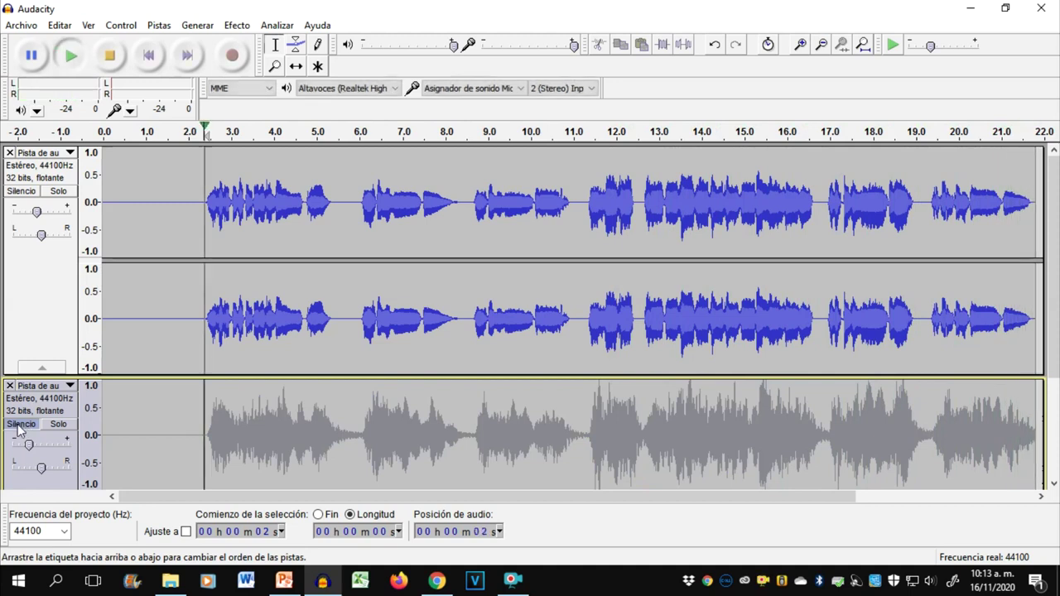
{"action": "key", "text": "space"}
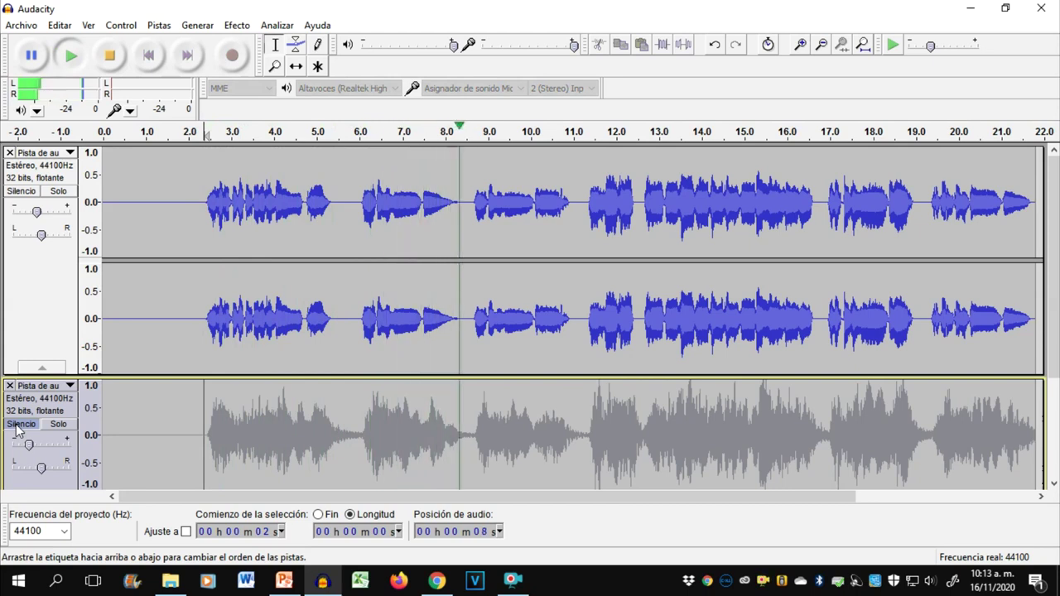
{"action": "key", "text": "space"}
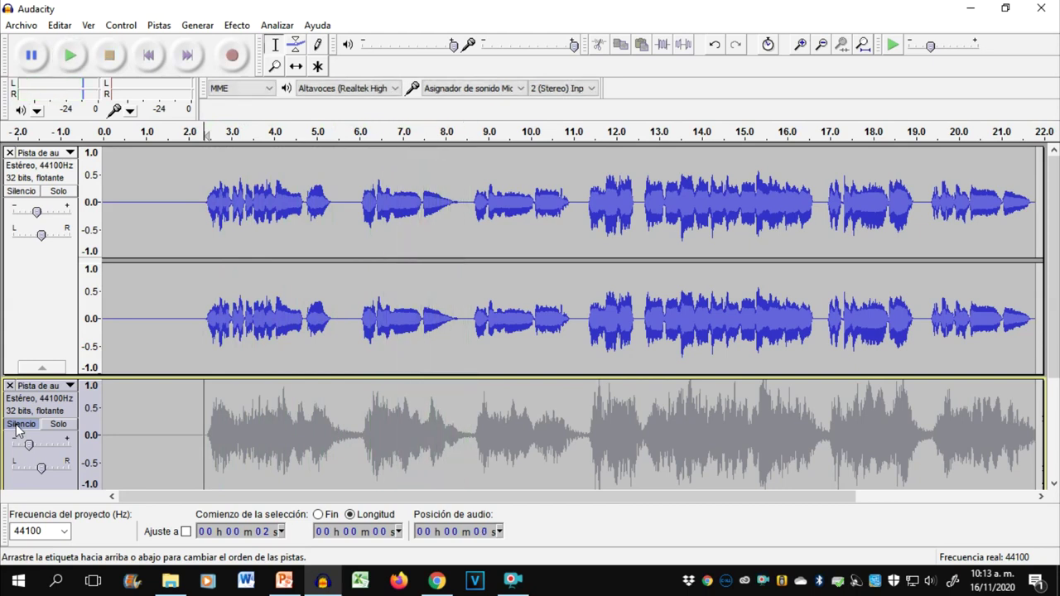
{"action": "left_click", "coordinate": [19, 425]}
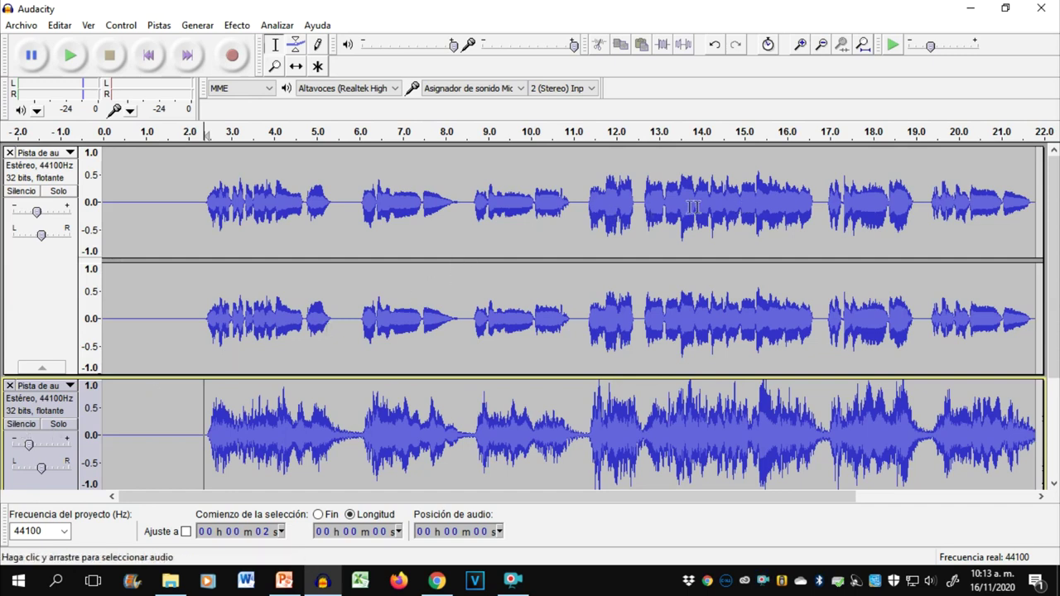
{"action": "left_click_drag", "start_coordinate": [640, 207], "coordinate": [829, 222]}
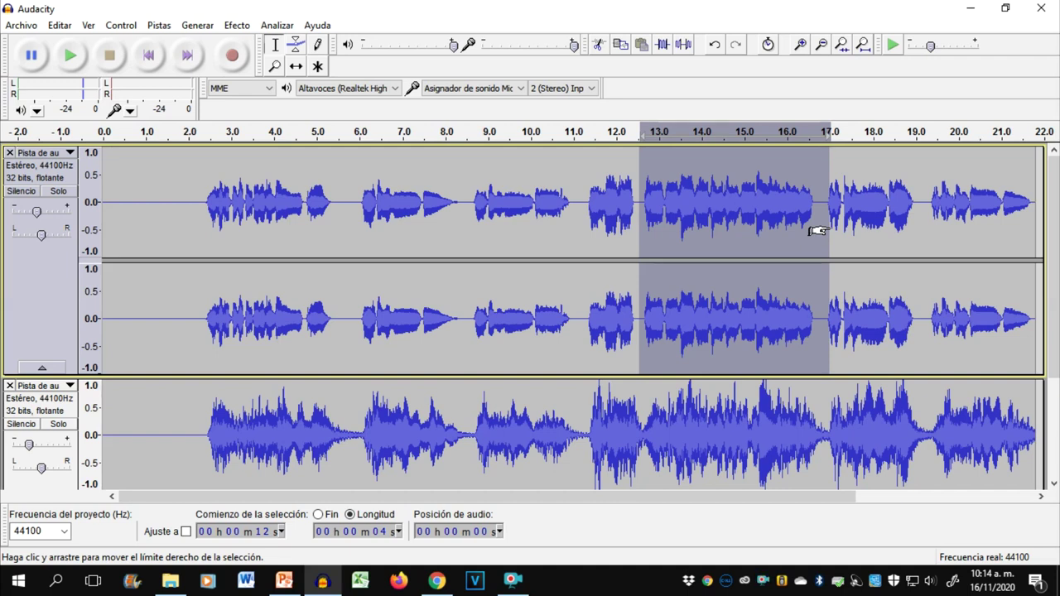
{"action": "left_click", "coordinate": [200, 224]}
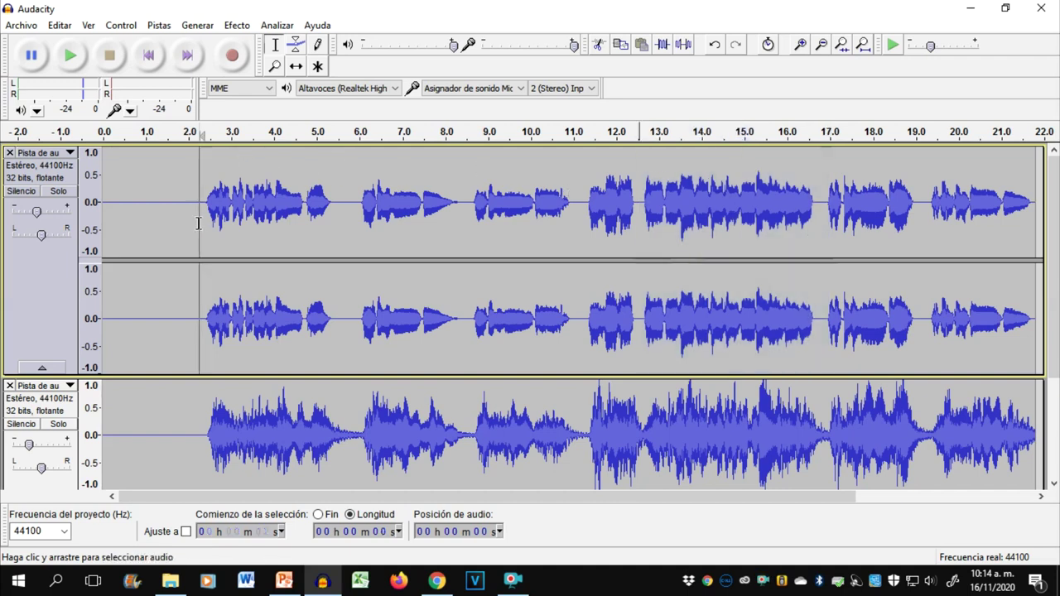